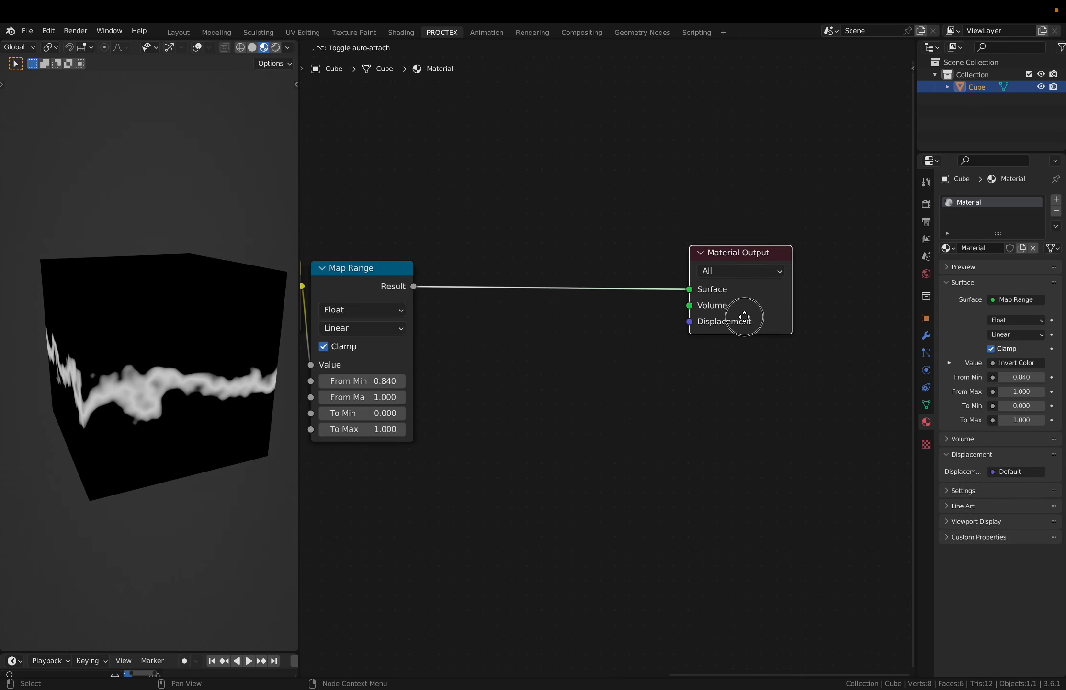
# - Insert a Mix Shader between the Map Range and Material Output nodes, with the Map Range result driving its Fac
pyautogui.moveTo(744, 316); pyautogui.dragTo(797, 330)
pyautogui.hotkey('shift', 'a')
pyautogui.write('mix s')
pyautogui.press('Return')
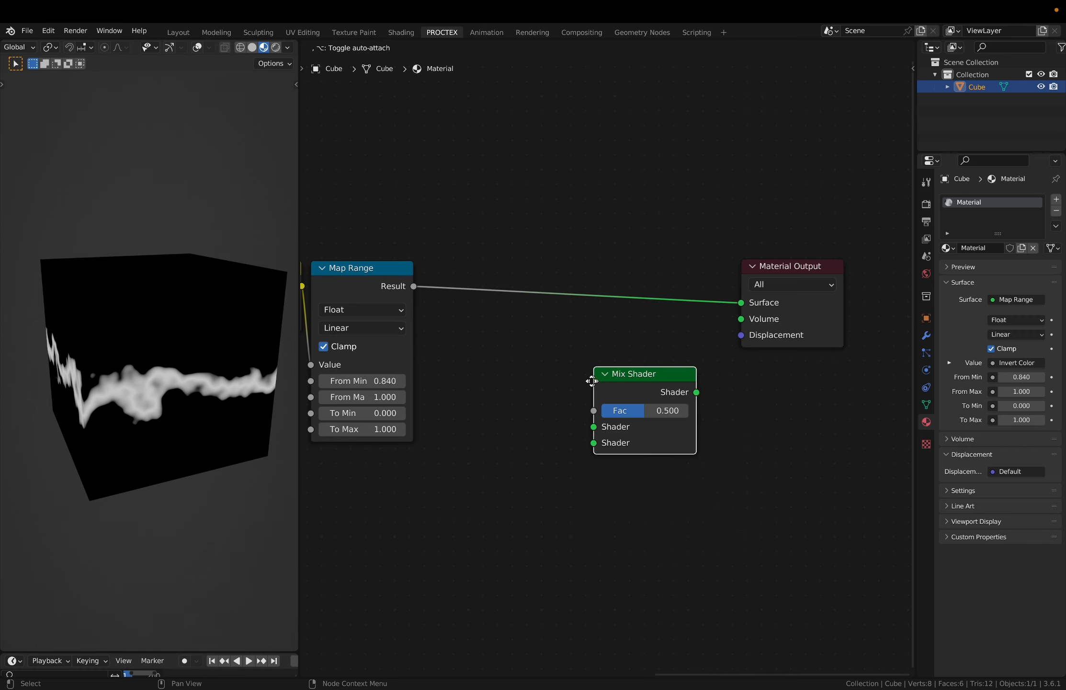
pyautogui.click(506, 263)
pyautogui.moveTo(505, 297)
pyautogui.mouseDown()
pyautogui.moveTo(463, 257)
pyautogui.moveTo(505, 297)
pyautogui.mouseUp()
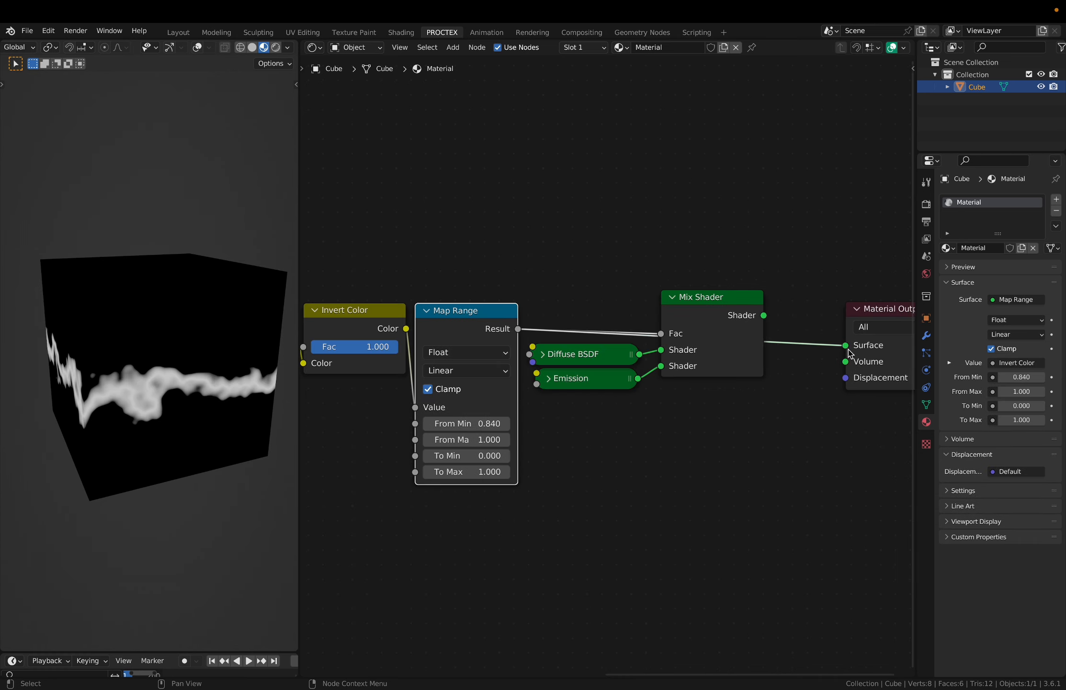
# - Feed the Mix Shader with a Diffuse BSDF and an Emission shader, coloring the emission yellow-orange with hue 0.108 and saturation 0.982
pyautogui.moveTo(850, 355); pyautogui.dragTo(615, 310)
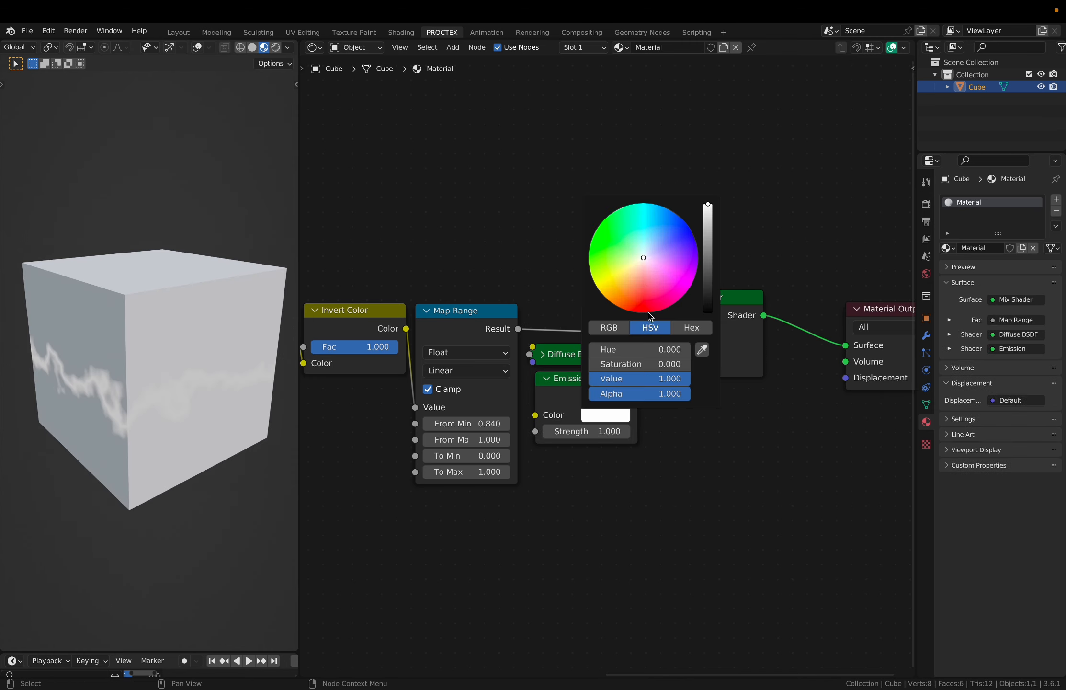
pyautogui.moveTo(644, 258)
pyautogui.mouseDown()
pyautogui.moveTo(620, 307)
pyautogui.moveTo(675, 213)
pyautogui.moveTo(679, 298)
pyautogui.moveTo(622, 299)
pyautogui.moveTo(640, 308)
pyautogui.moveTo(609, 288)
pyautogui.mouseUp()
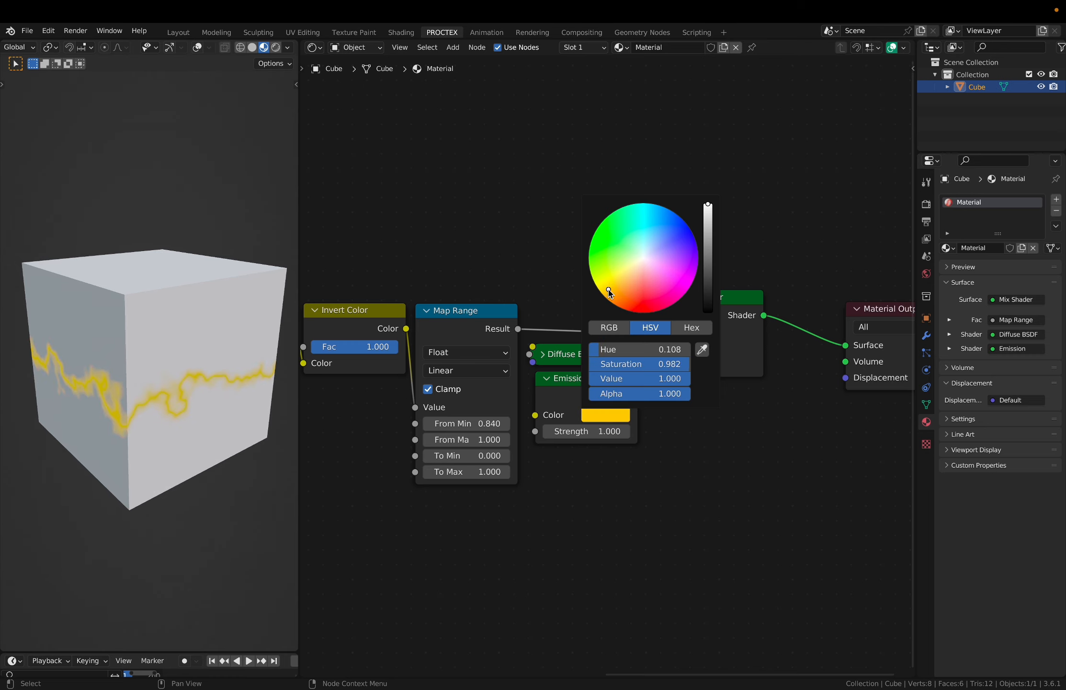
# - Add a red RGB node and feed it through a Hue/Saturation/Value node into the Emission color
pyautogui.scroll(-3, 585, 441)
pyautogui.hscroll(-2, 586, 441)
pyautogui.hotkey('shift', 'a')
pyautogui.click(577, 440)
pyautogui.write('rg')
pyautogui.press('Return')
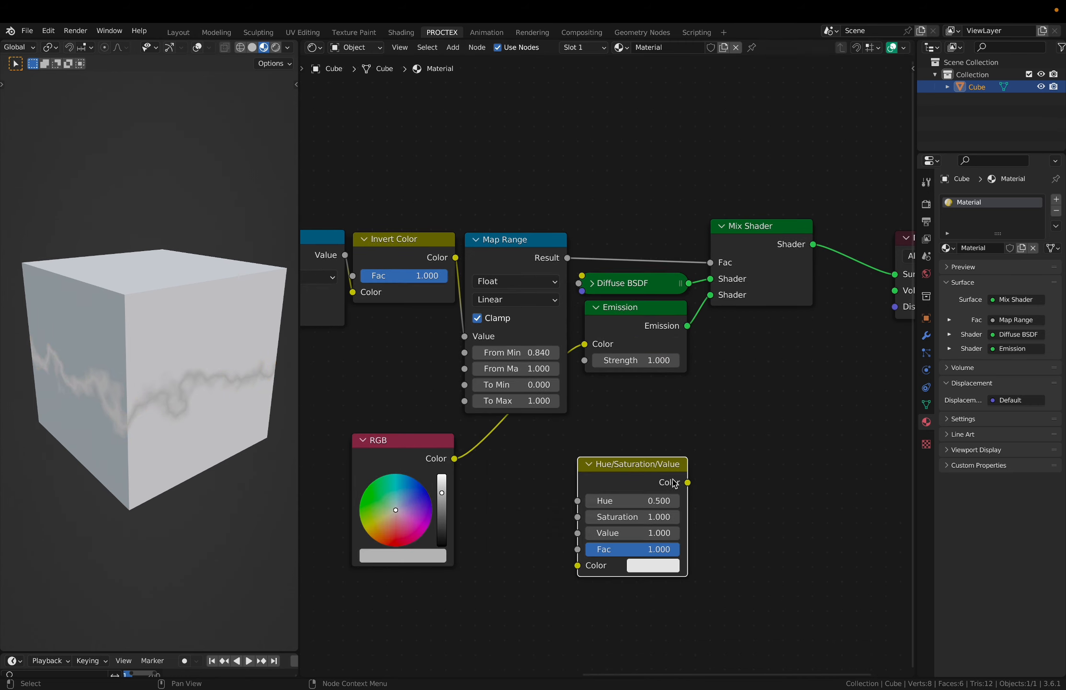
pyautogui.moveTo(666, 479); pyautogui.dragTo(550, 433)
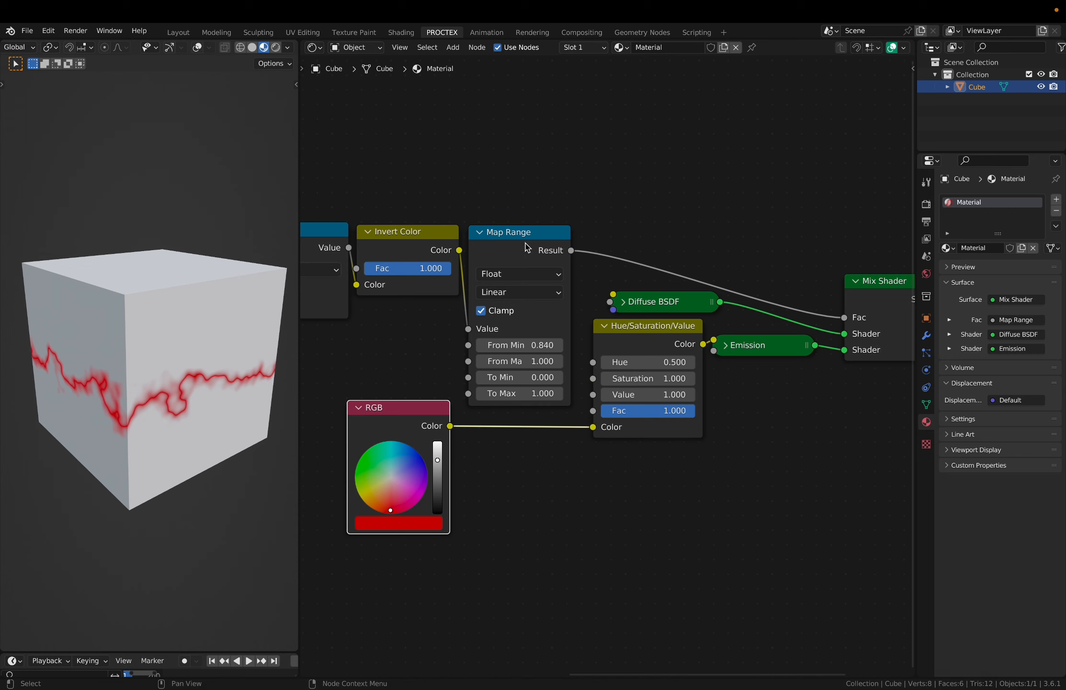
# - Drive the Hue/Saturation/Value node's Hue with a float Mix node using the Map Range result as Factor, and set A to 0.560
pyautogui.keyDown('ctrl'); pyautogui.keyDown('shift'); pyautogui.click(530, 250); pyautogui.keyUp('shift'); pyautogui.keyUp('ctrl')
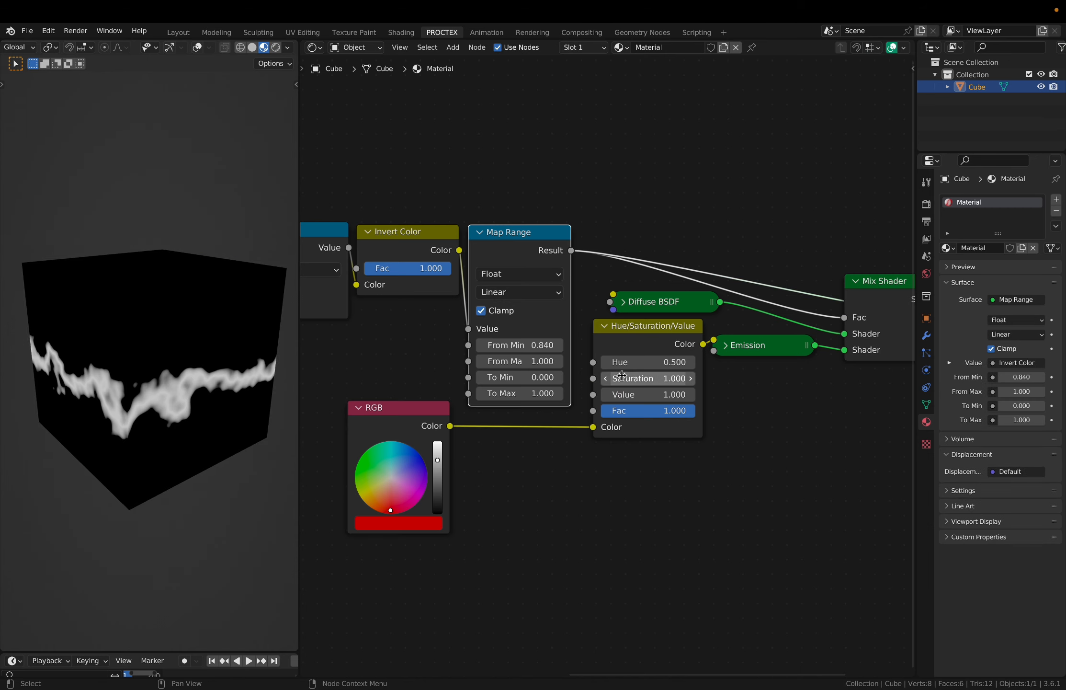
pyautogui.keyDown('ctrl'); pyautogui.keyDown('shift'); pyautogui.click(632, 365); pyautogui.keyUp('shift'); pyautogui.keyUp('ctrl')
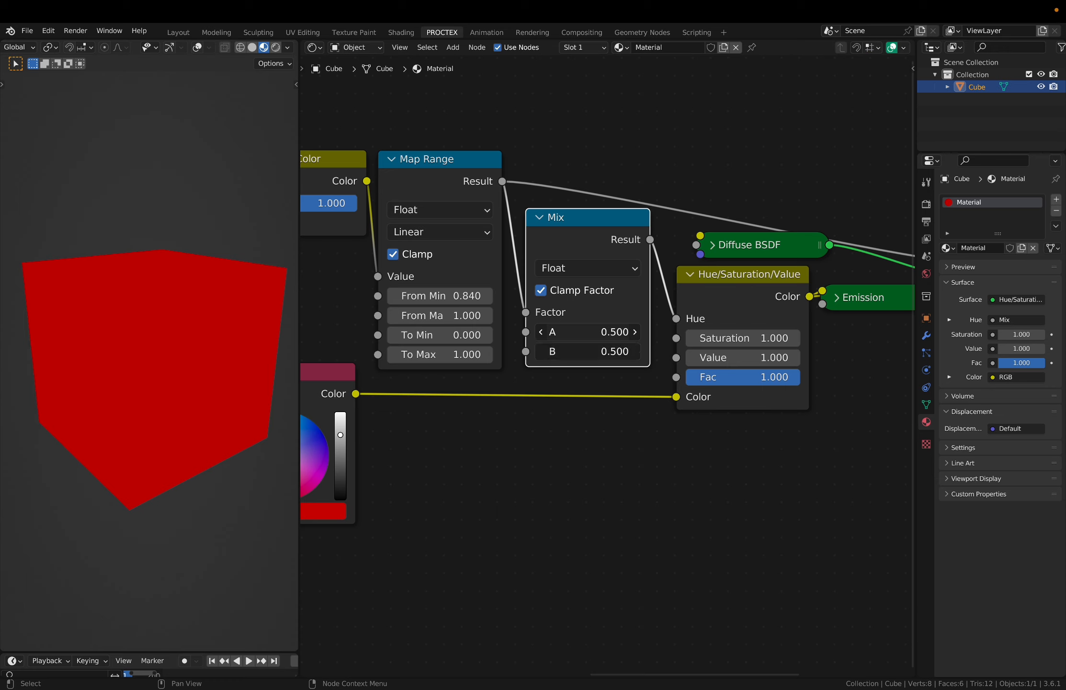
pyautogui.moveTo(589, 332); pyautogui.dragTo(605, 370)
pyautogui.press('Return')
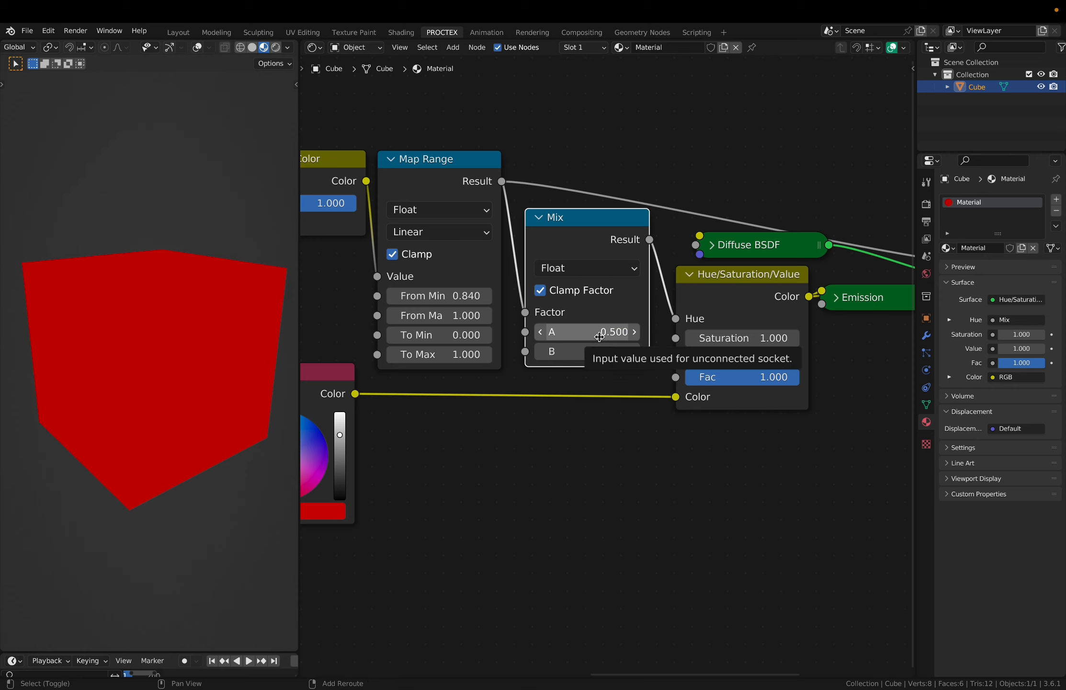
pyautogui.moveTo(600, 337); pyautogui.dragTo(617, 336)
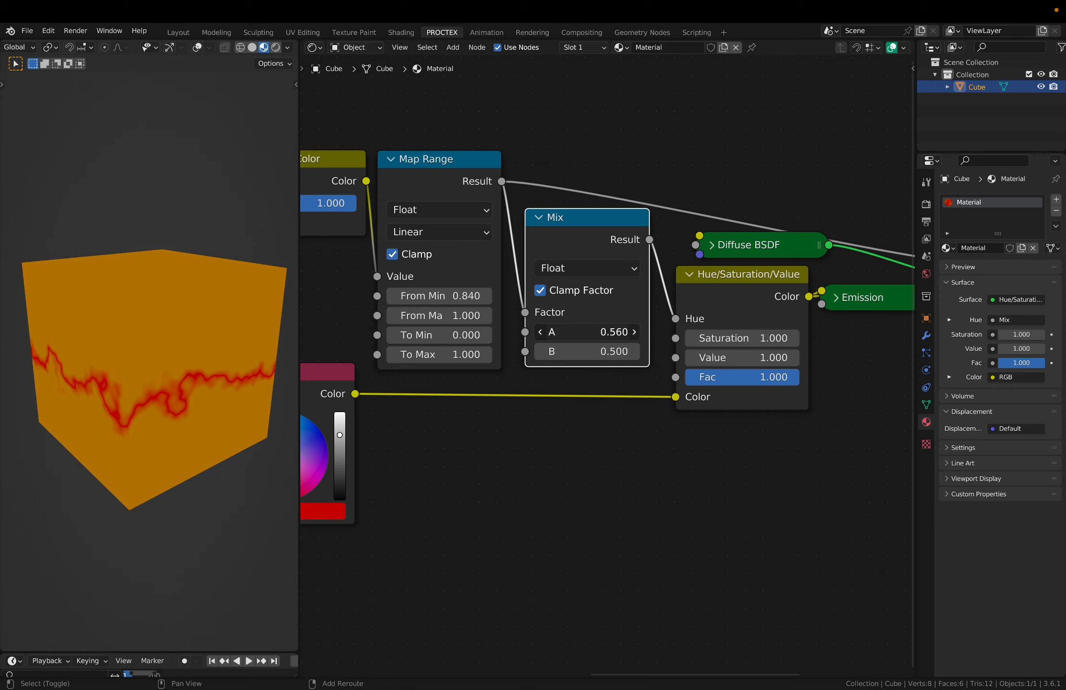
# - Preview the Subtract node's output and mix a Transparent BSDF into the final shader using a Multiply node as the mix factor
pyautogui.press('Home')
pyautogui.hscroll(-5, 586, 458)
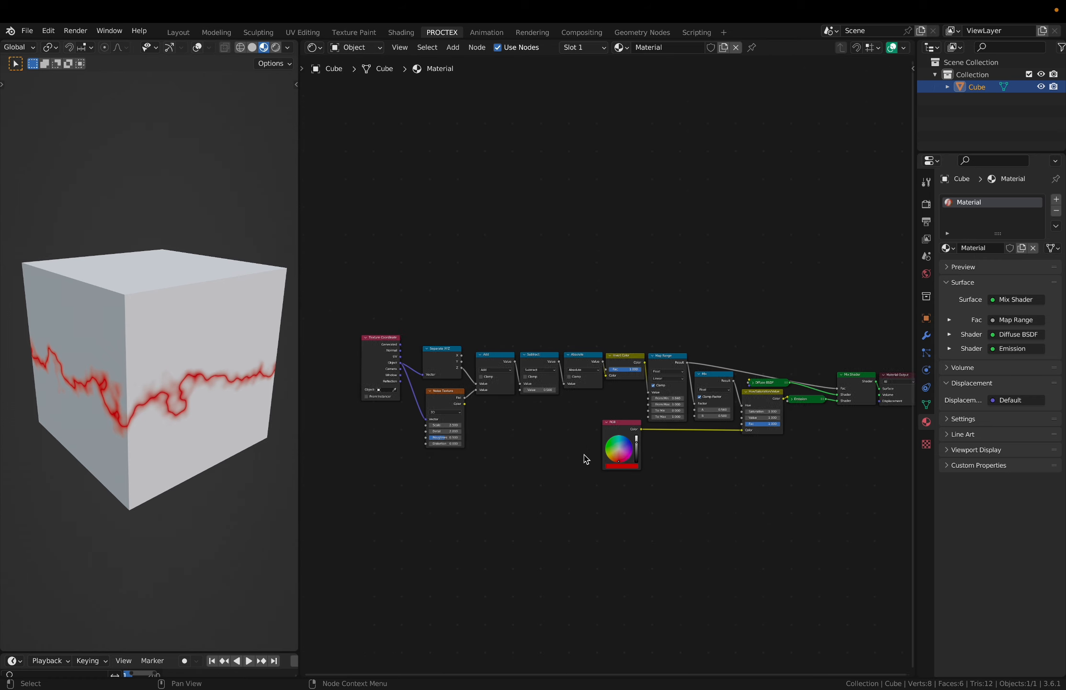
pyautogui.keyDown('ctrl'); pyautogui.scroll(5, 585, 458); pyautogui.keyUp('ctrl')
pyautogui.moveTo(579, 308); pyautogui.dragTo(724, 355)
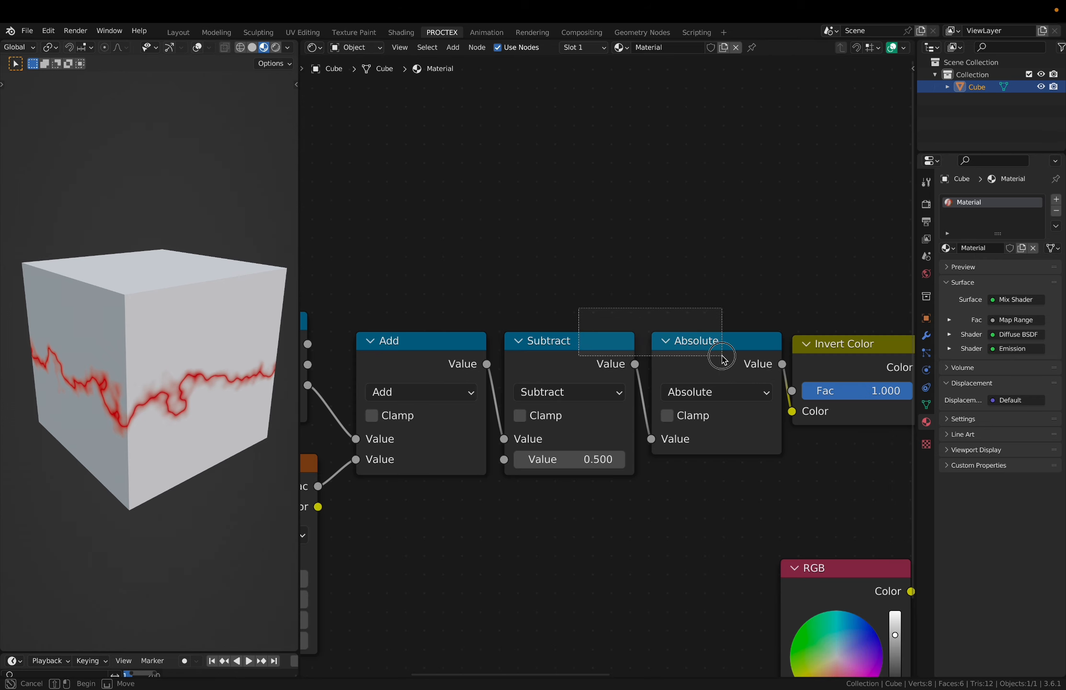
pyautogui.keyDown('ctrl'); pyautogui.keyDown('shift'); pyautogui.click(602, 376); pyautogui.keyUp('shift'); pyautogui.keyUp('ctrl')
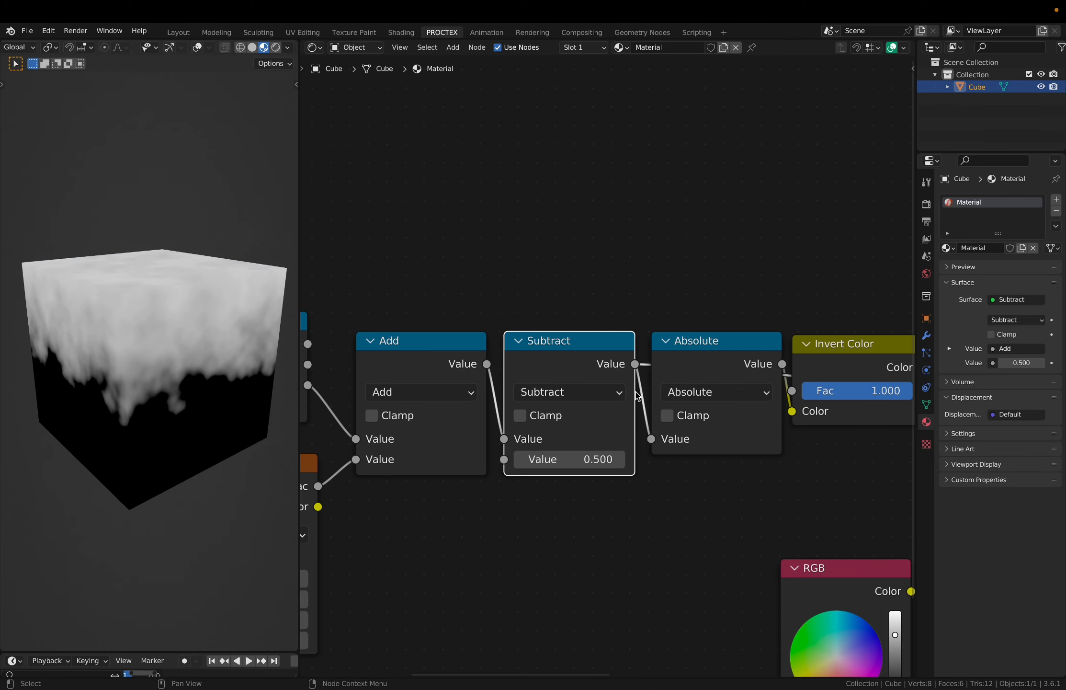
pyautogui.hscroll(5, 682, 476)
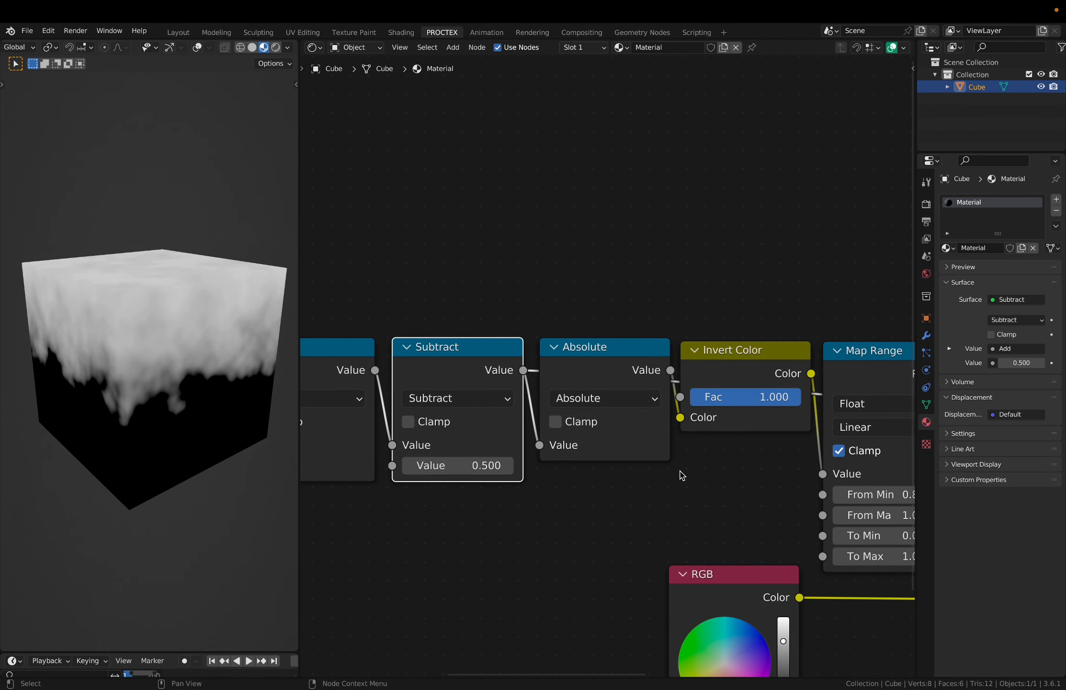
pyautogui.scroll(-3, 682, 475)
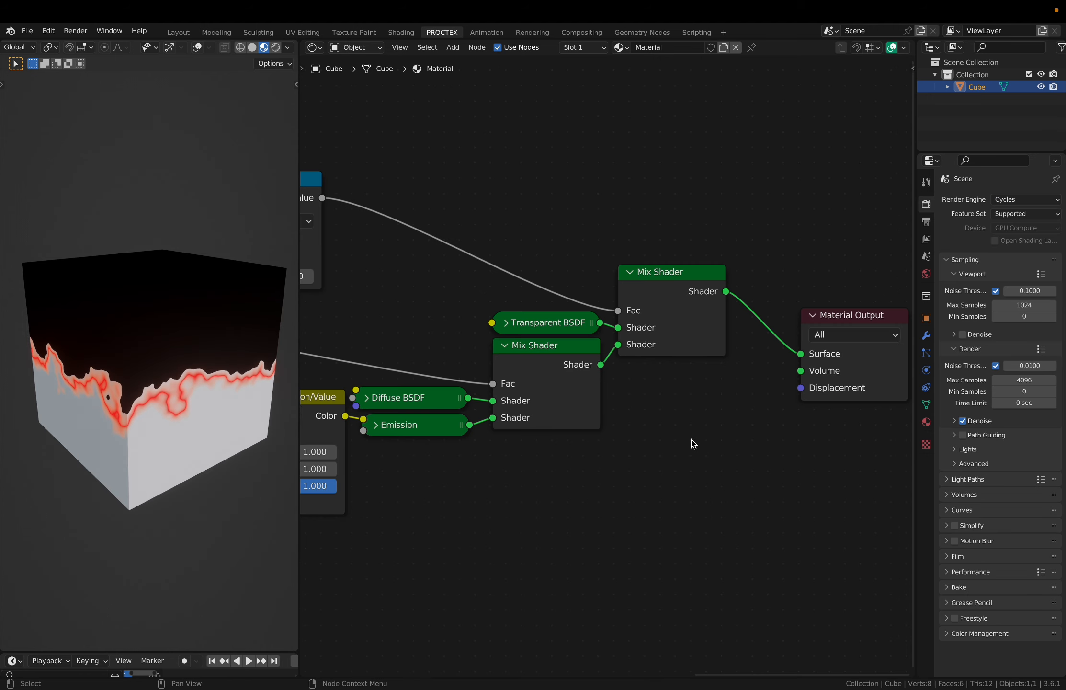
# - Try the Alpha Clip blend mode in the material settings and switch it to Alpha Hashed
pyautogui.click(926, 421)
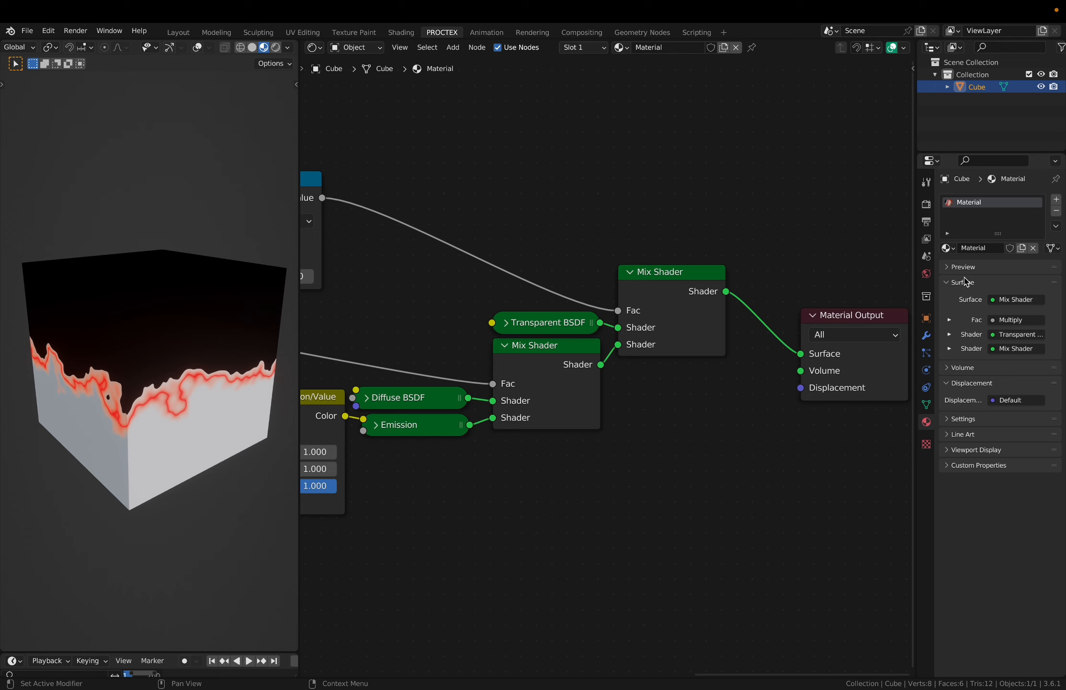
pyautogui.click(962, 437)
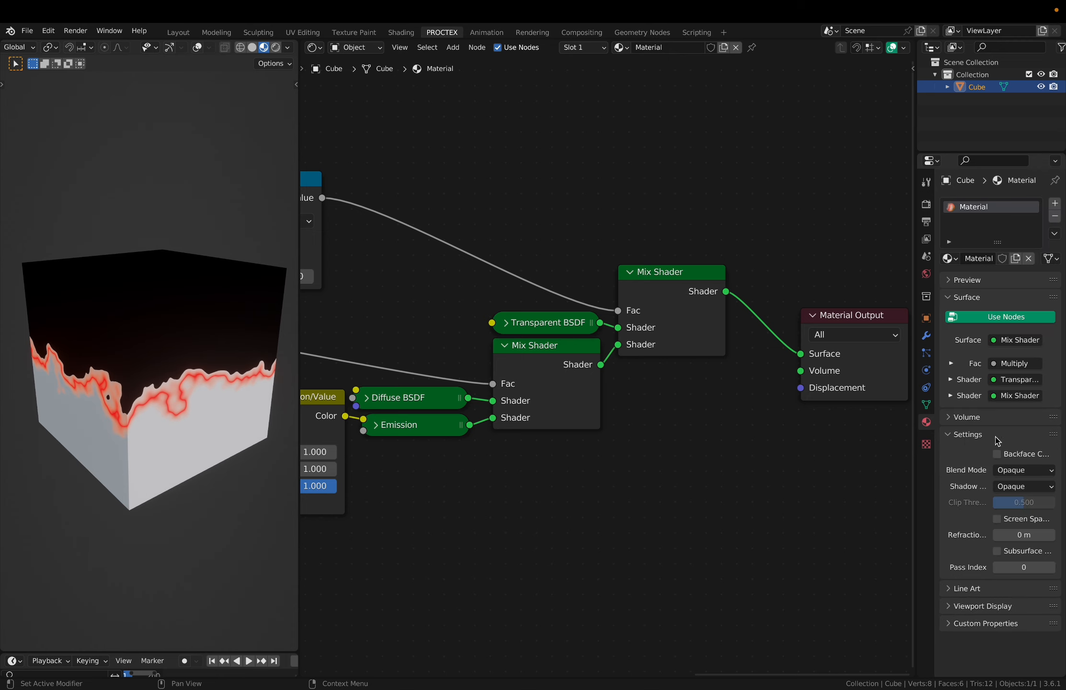
pyautogui.click(1021, 470)
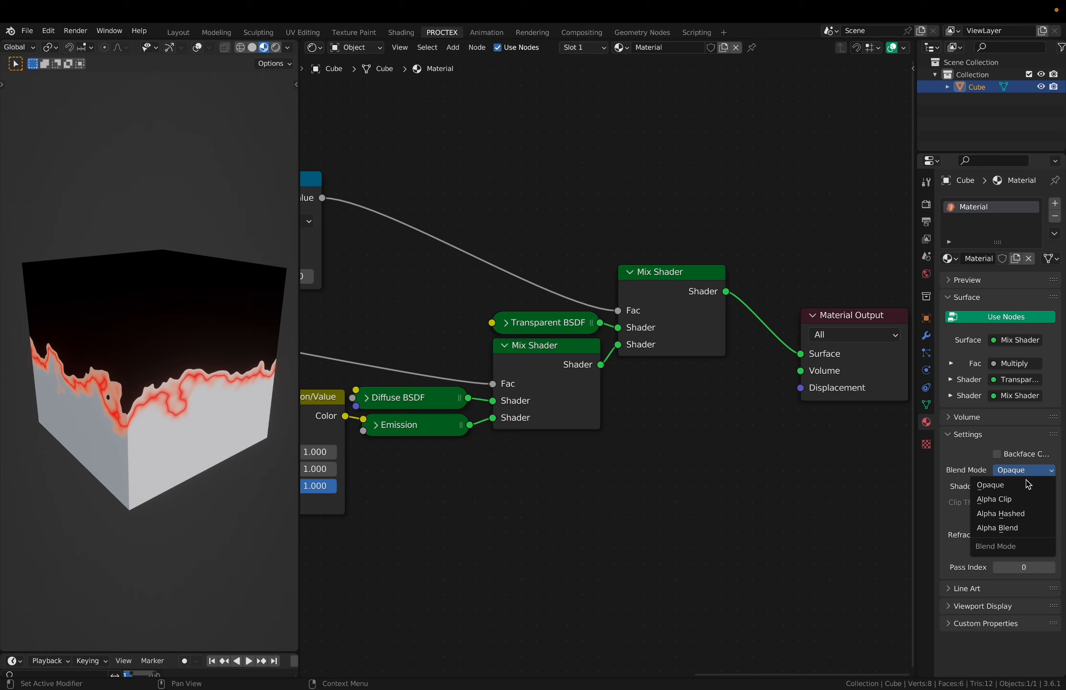
pyautogui.click(1036, 500)
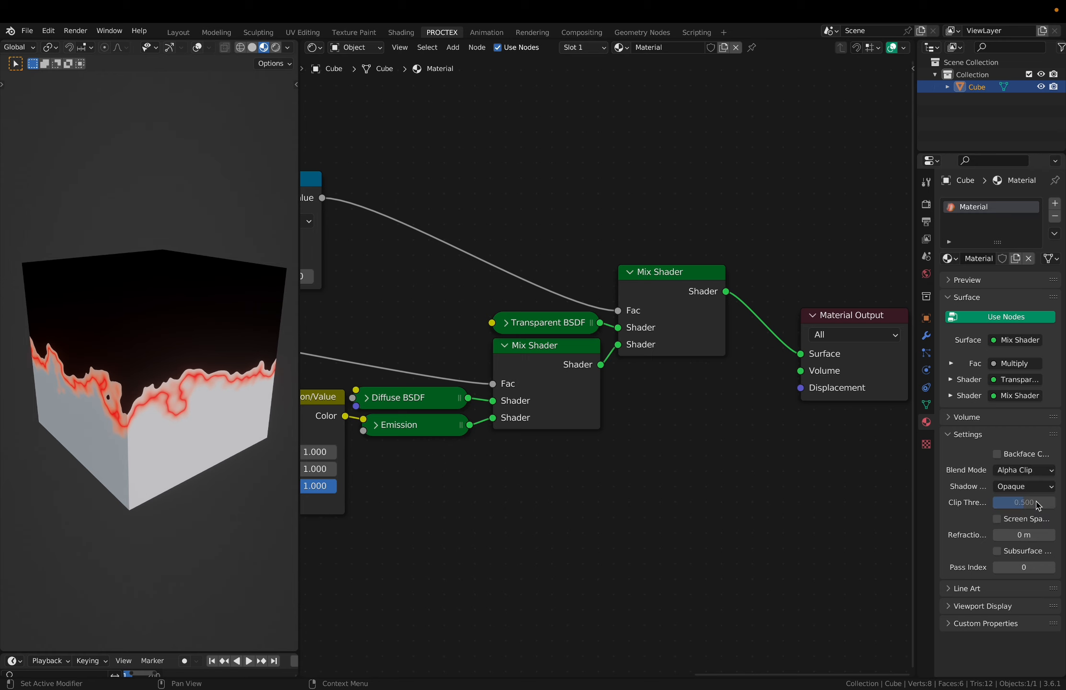
pyautogui.click(1025, 470)
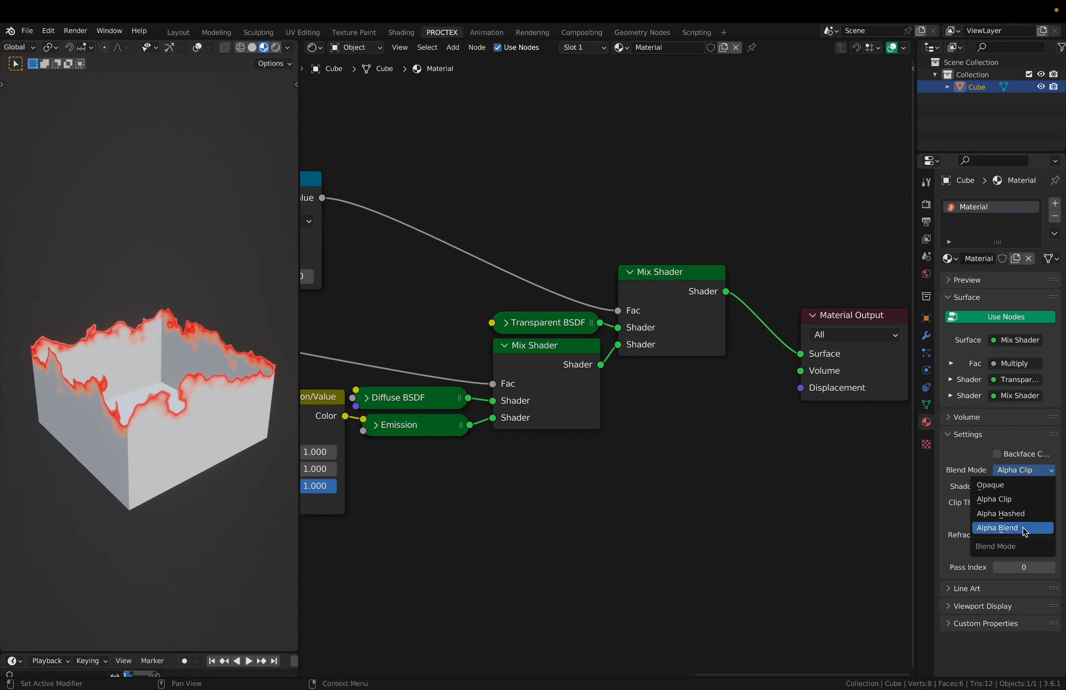
pyautogui.click(1011, 513)
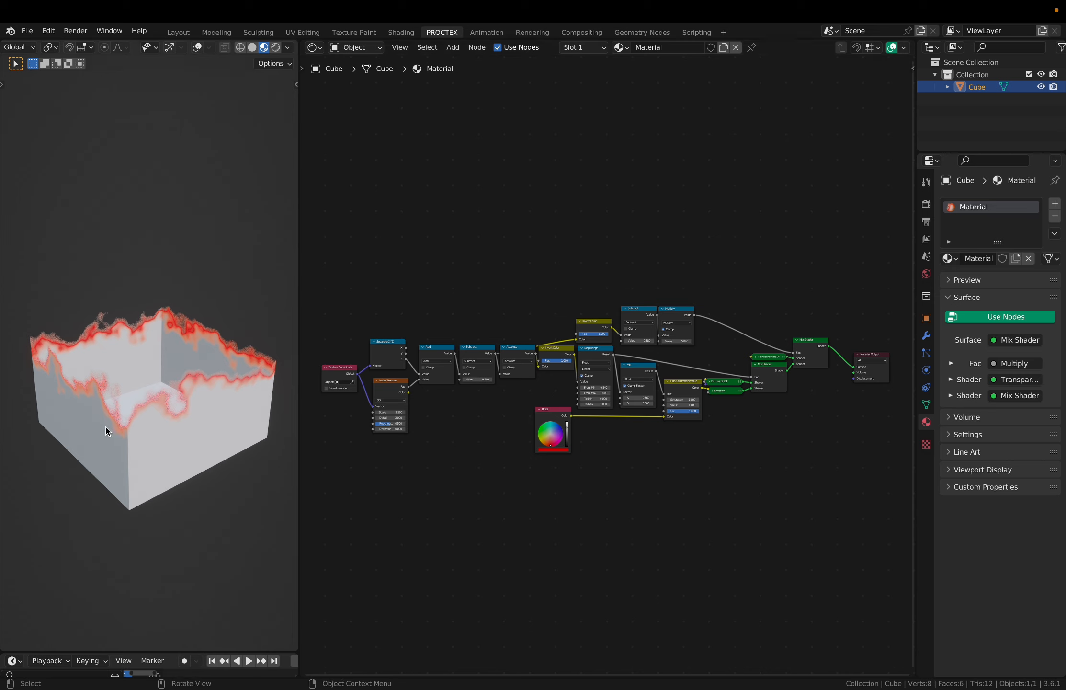
# - Add a Subdivision Surface modifier to the cube and set it to Simple
pyautogui.click(926, 336)
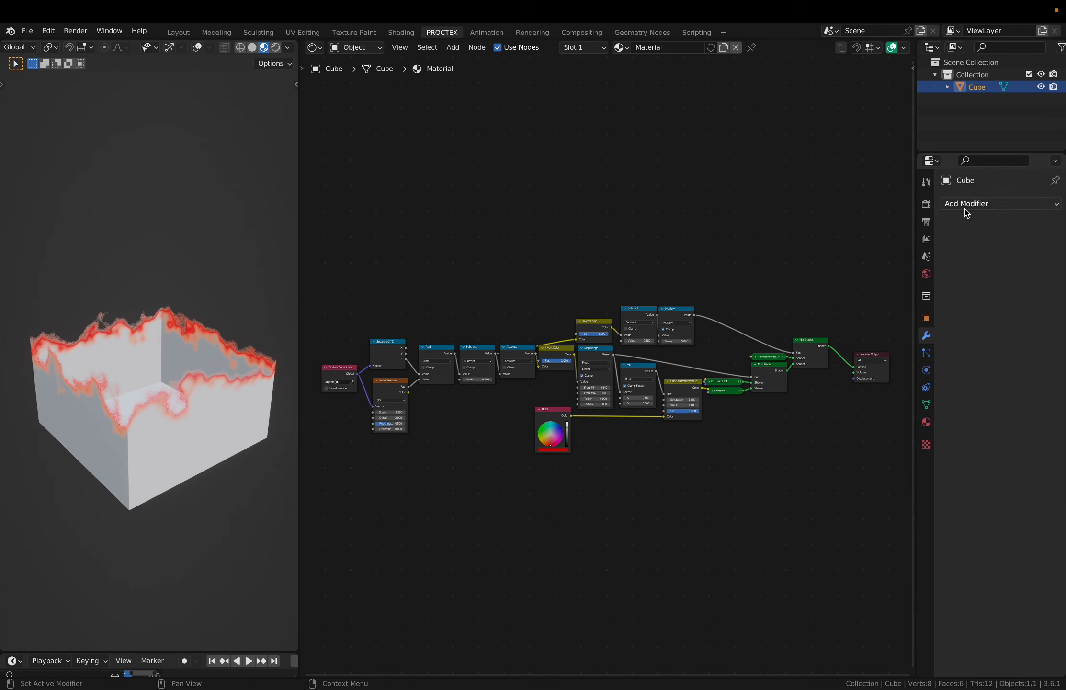
pyautogui.click(987, 204)
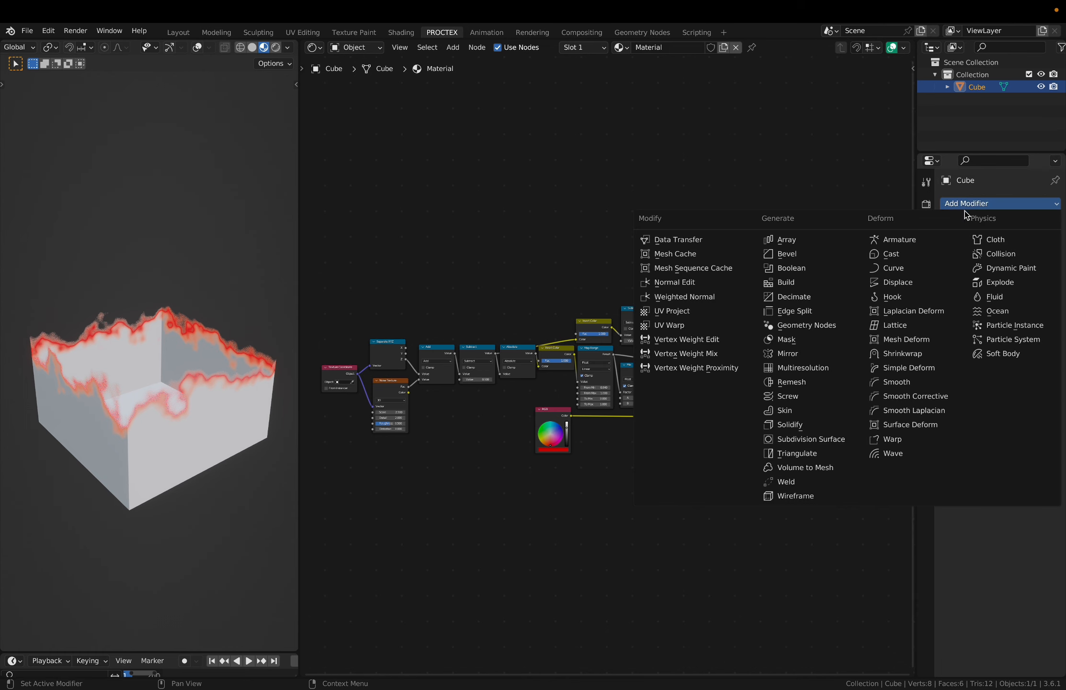
pyautogui.click(824, 439)
pyautogui.click(1029, 245)
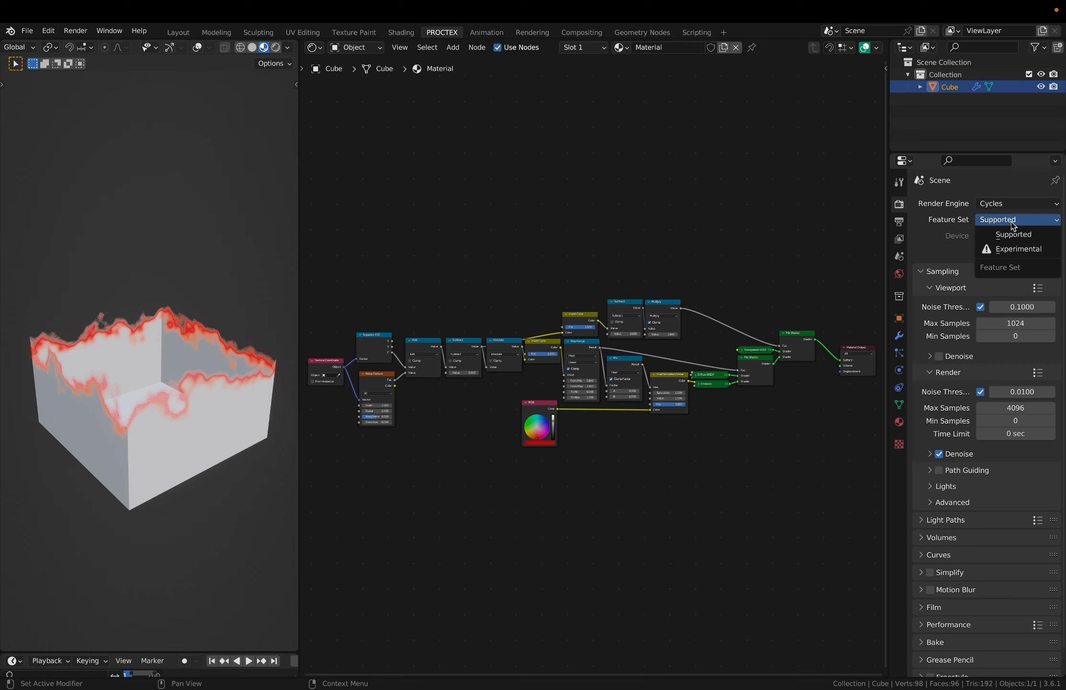
# - Switch the Cycles feature set to Experimental and enable Adaptive Subdivision on the cube's Subdivision modifier
pyautogui.click(1026, 252)
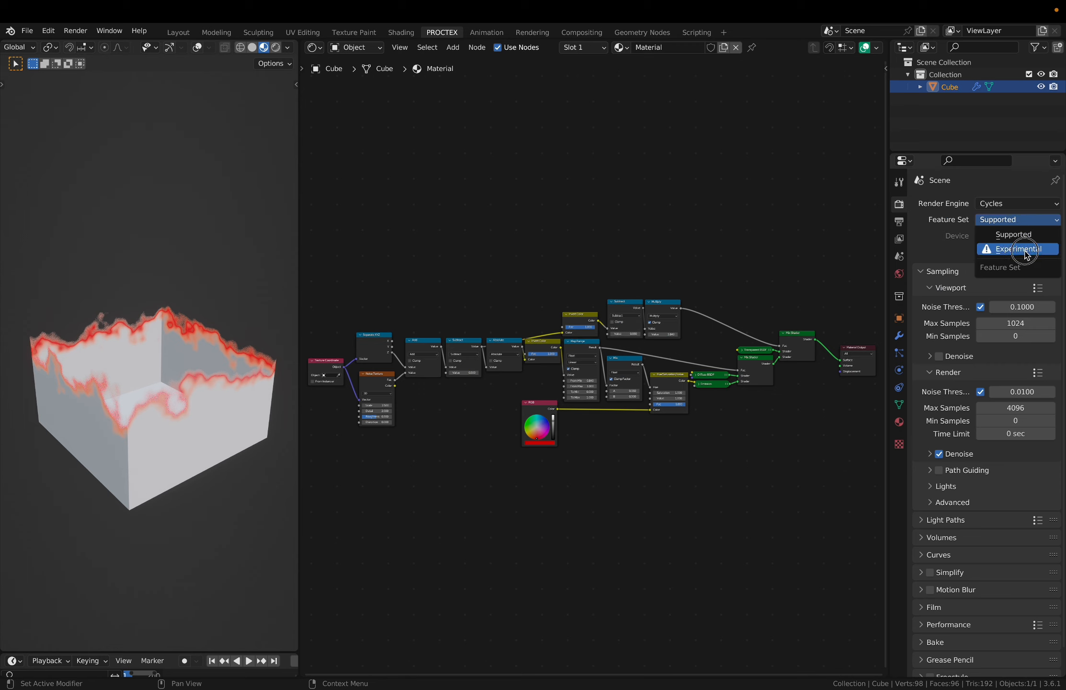
pyautogui.click(1012, 220)
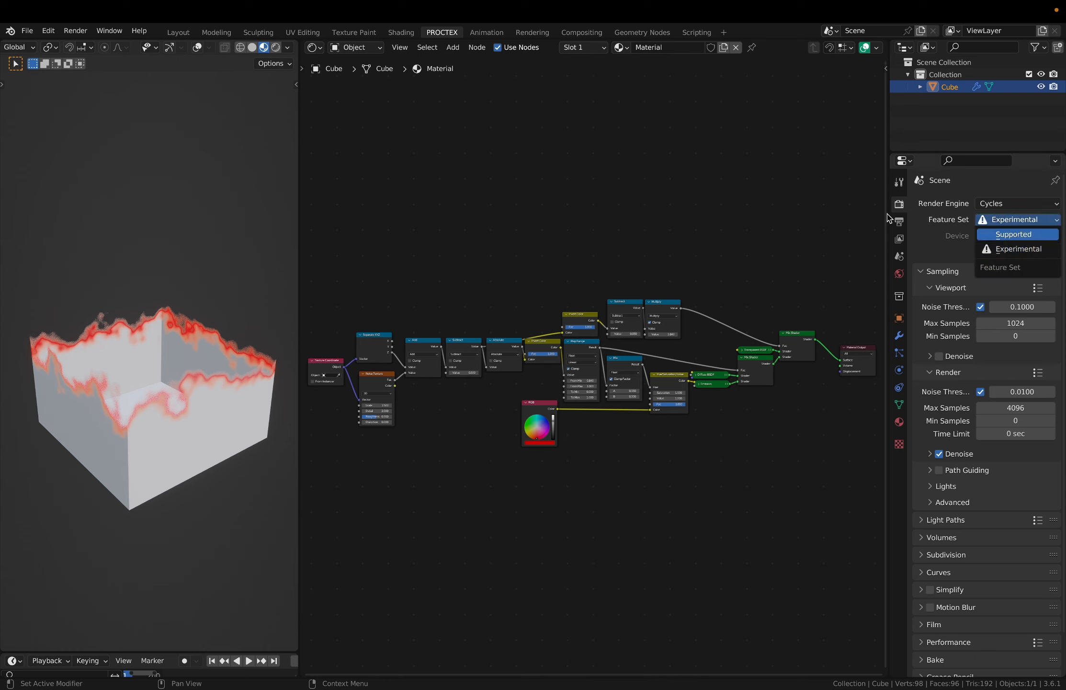
pyautogui.click(996, 202)
pyautogui.click(997, 219)
pyautogui.hotkey('ctrl', 'z')
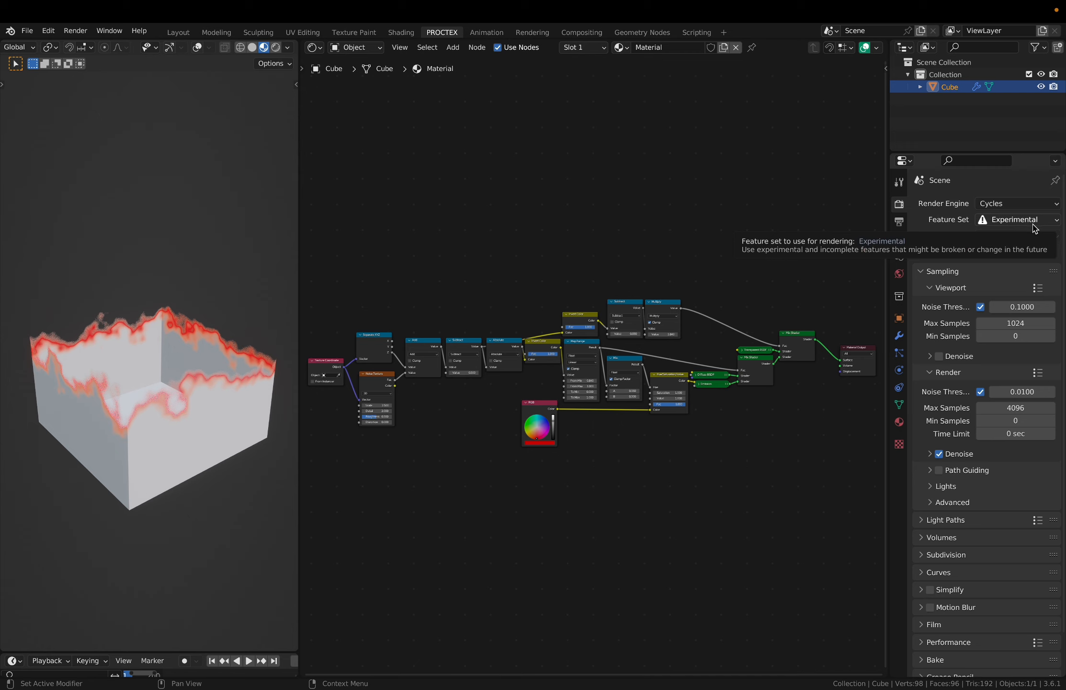
pyautogui.click(899, 335)
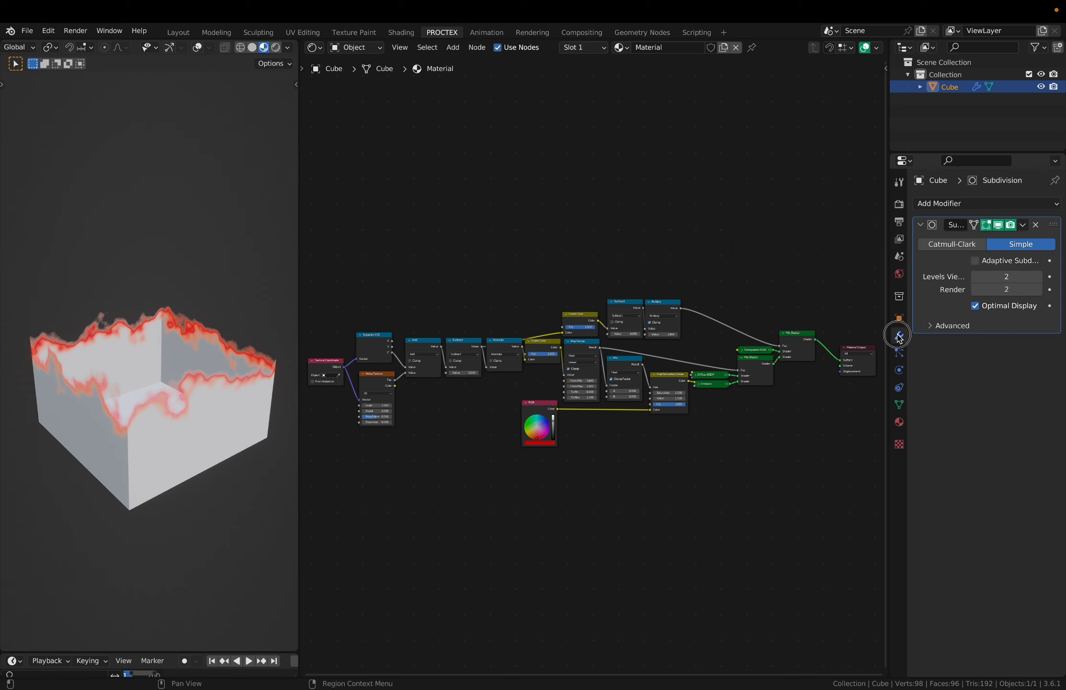
pyautogui.click(974, 261)
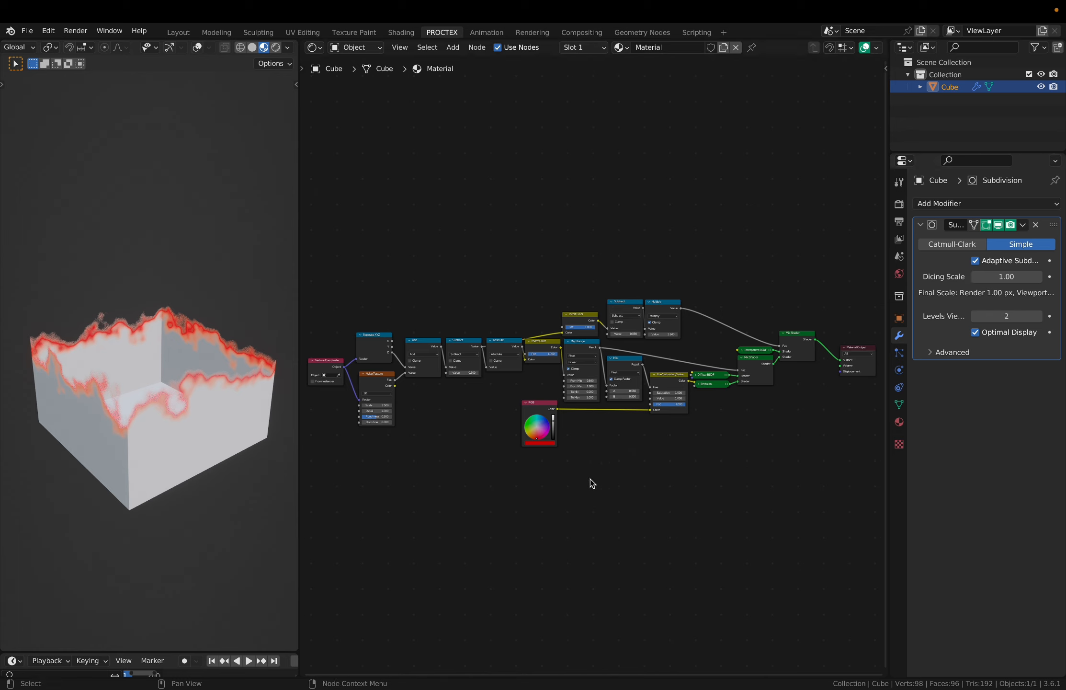
# - Set the material's surface displacement method to Displacement Only in the node editor's material options
pyautogui.press('n')
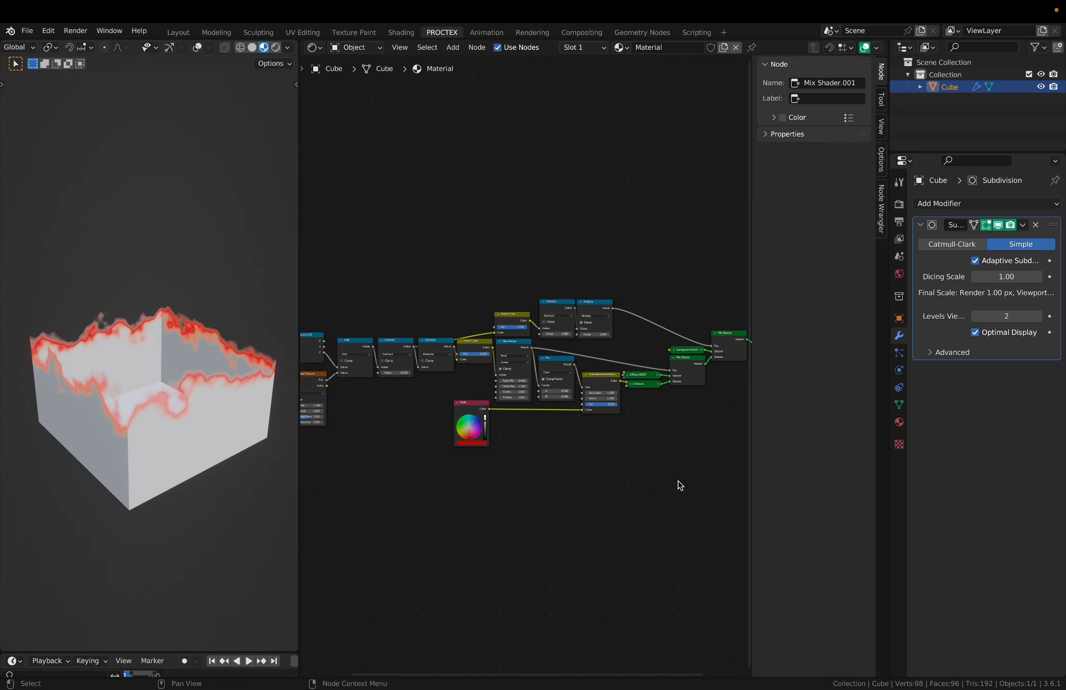
pyautogui.click(882, 163)
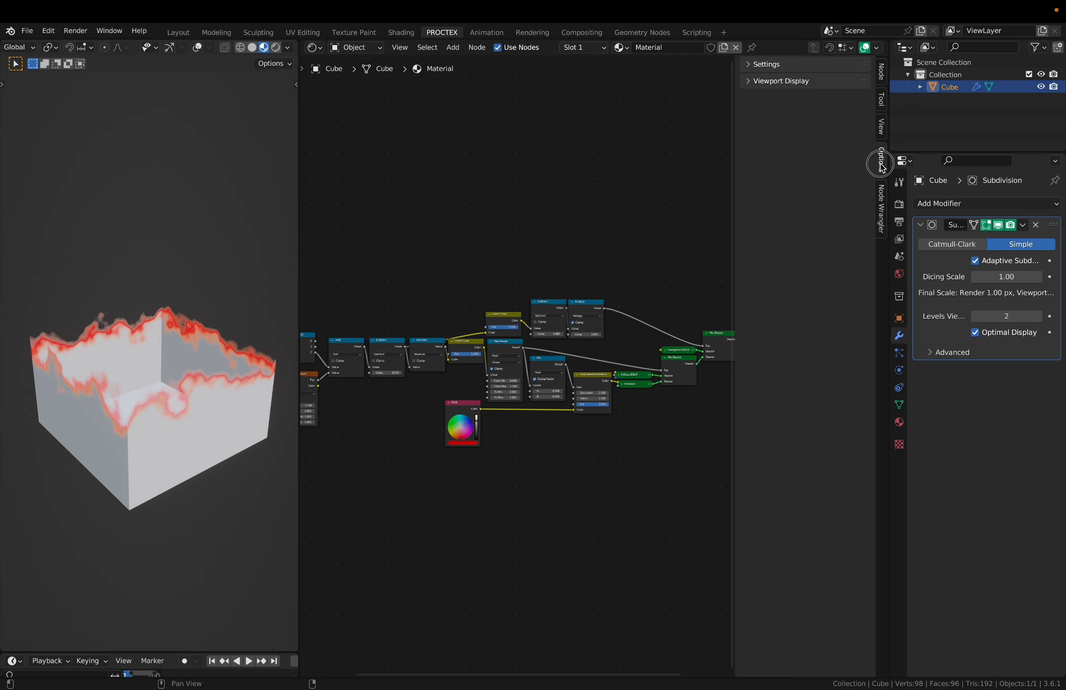
pyautogui.click(766, 65)
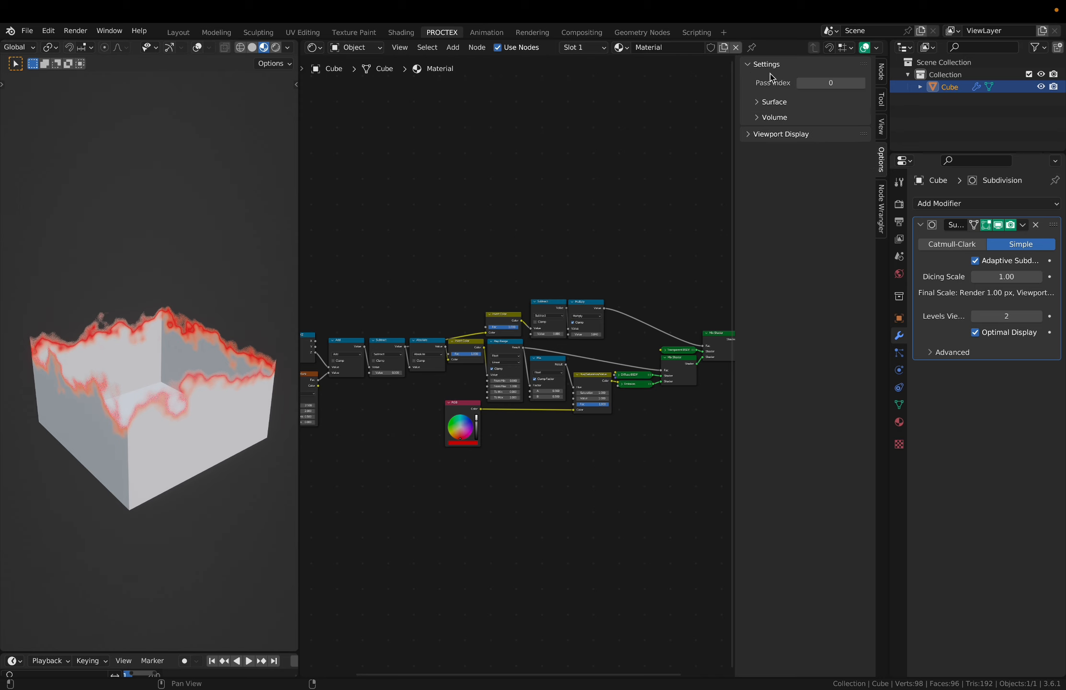
pyautogui.click(775, 102)
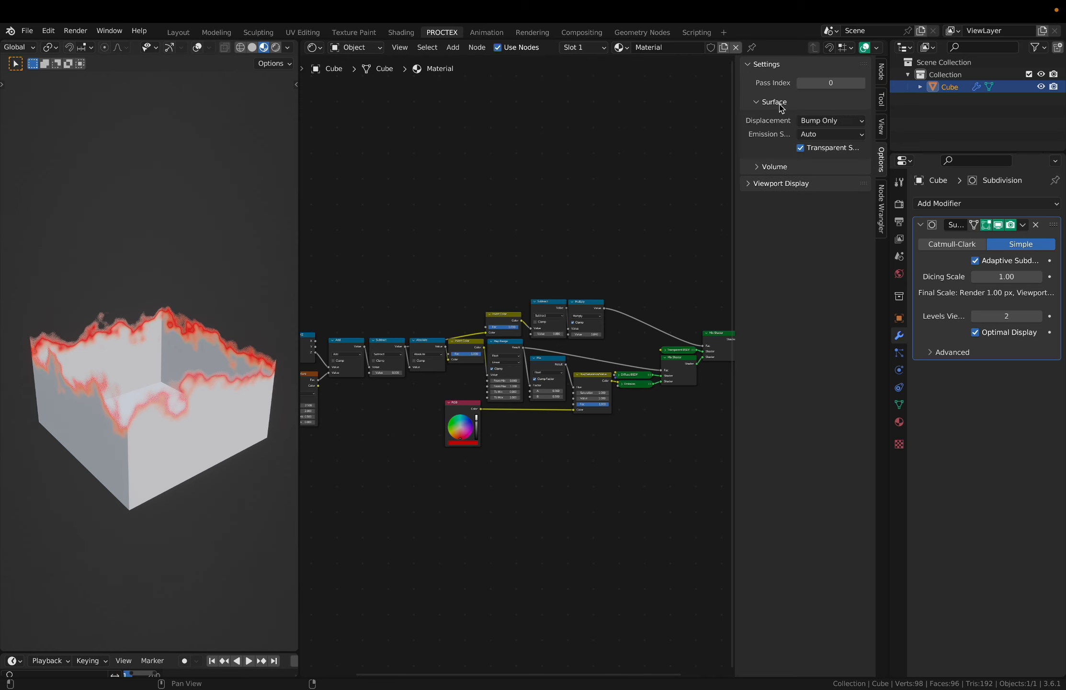
pyautogui.click(835, 125)
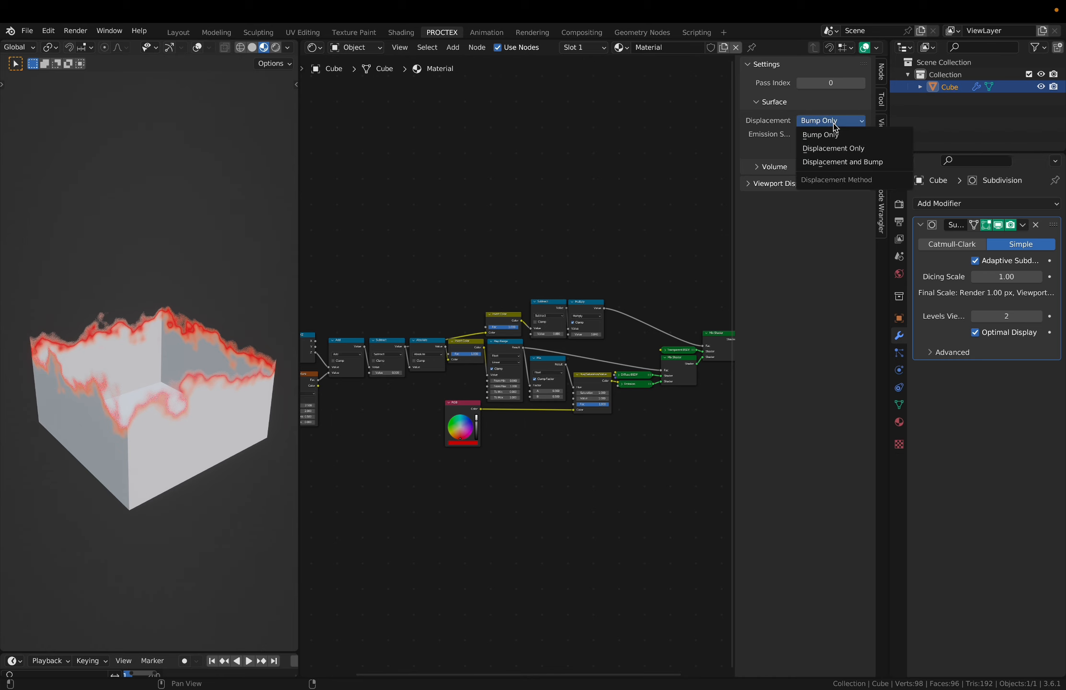
pyautogui.click(851, 149)
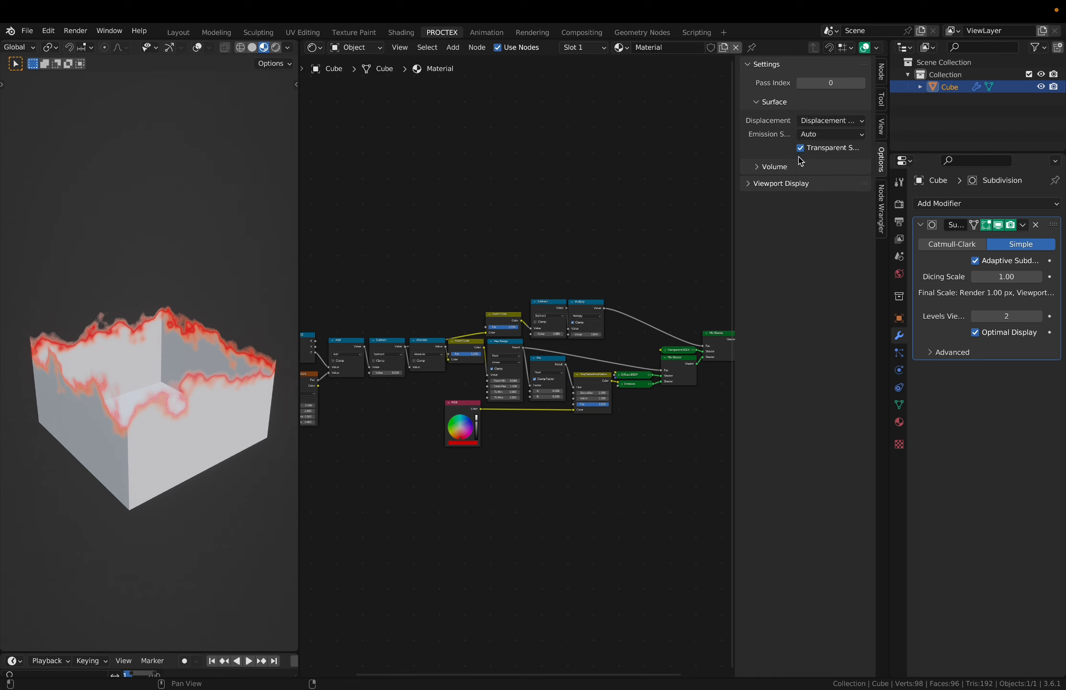
pyautogui.press('n')
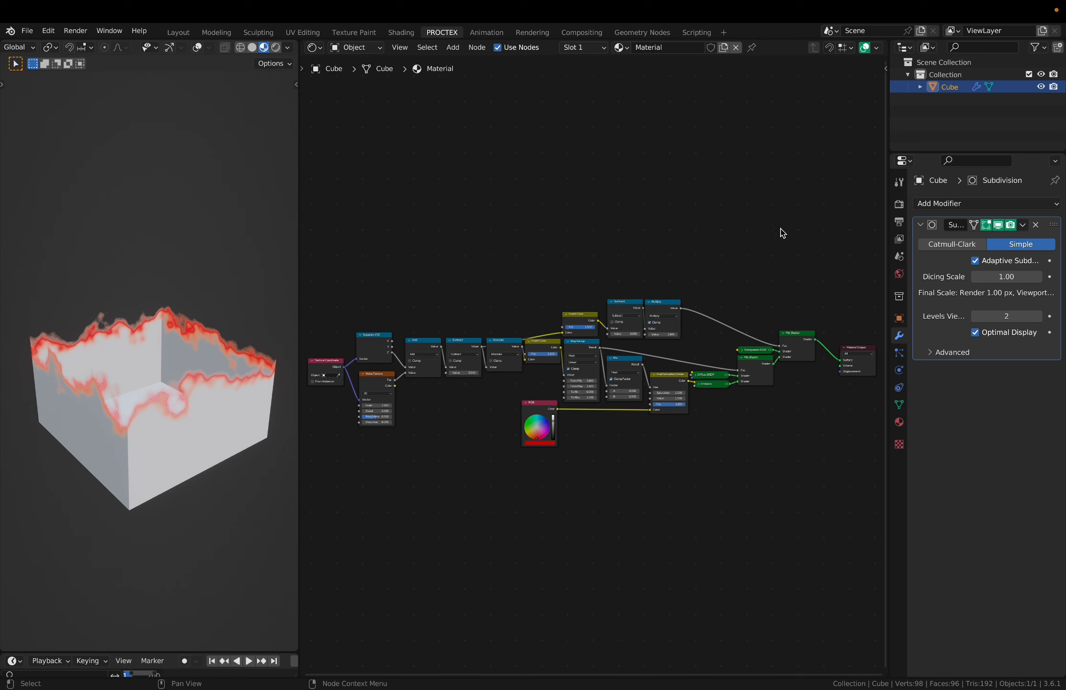
# - Unmute the Mapping node feeding the Vector Displacement node and review the Vector Displacement's space options
pyautogui.scroll(2, 782, 233)
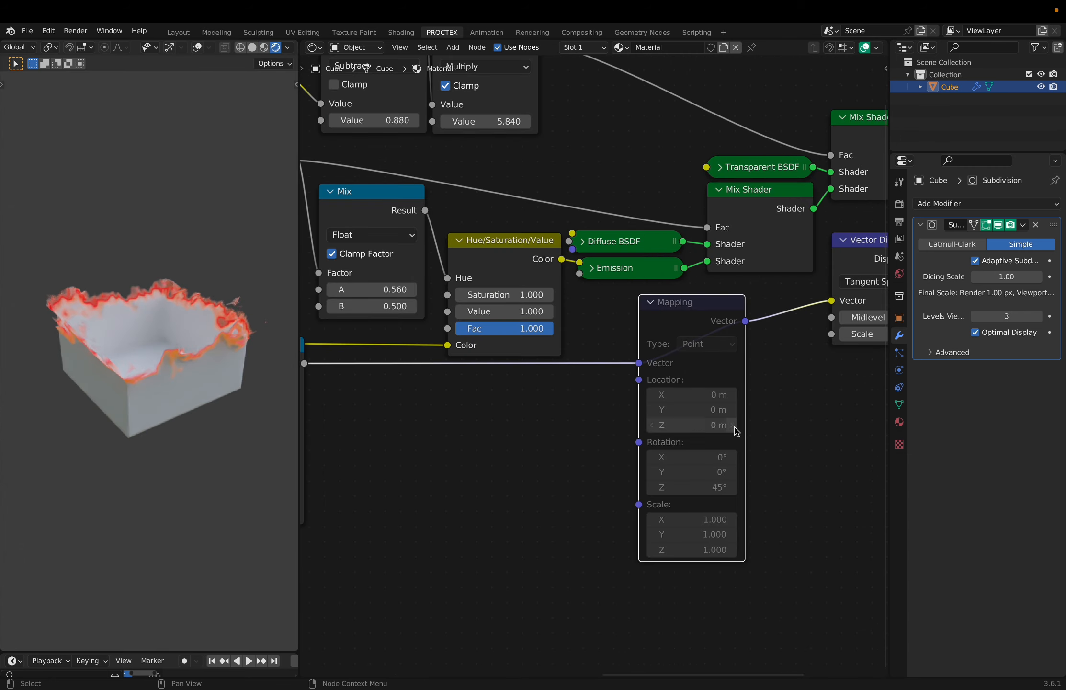
pyautogui.press('m')
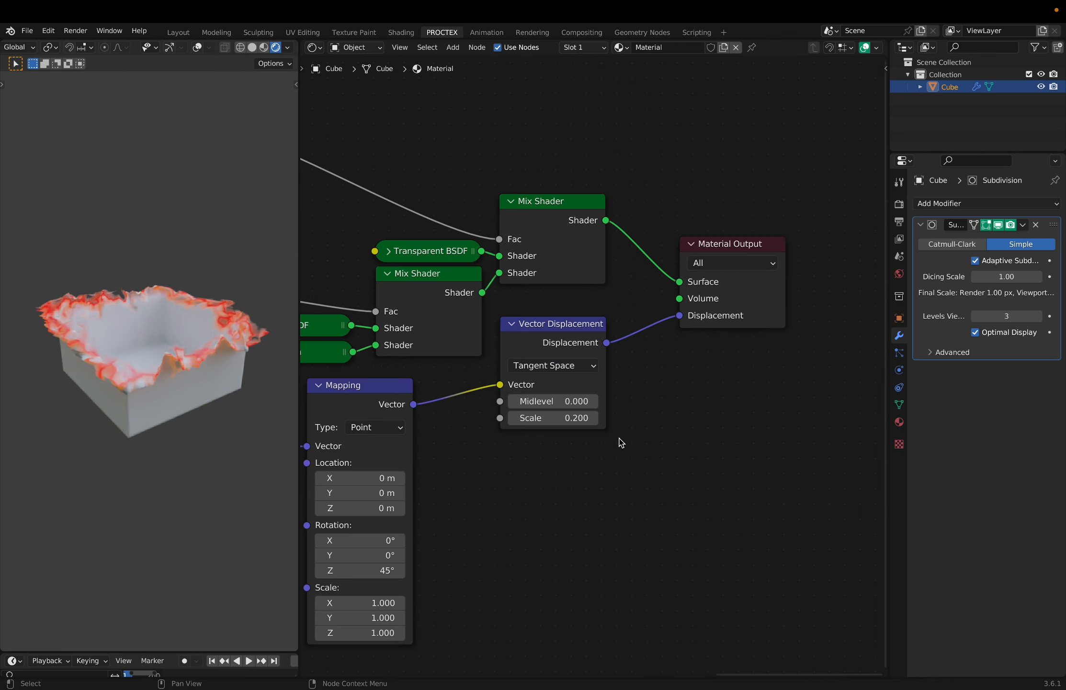
pyautogui.scroll(2, 594, 367)
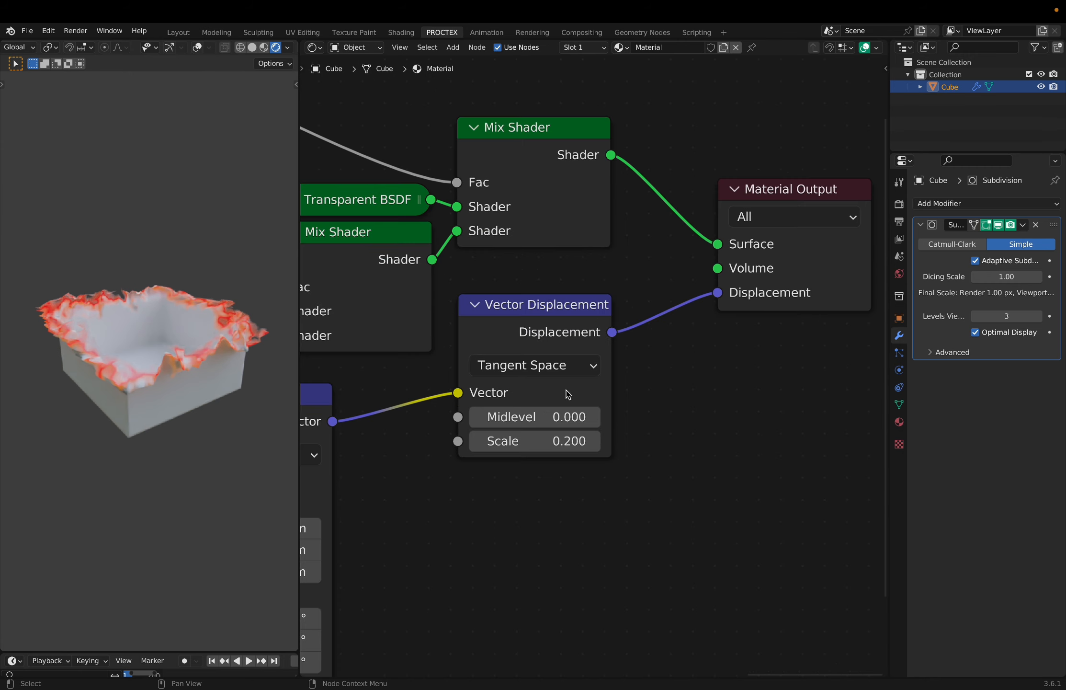
pyautogui.click(554, 366)
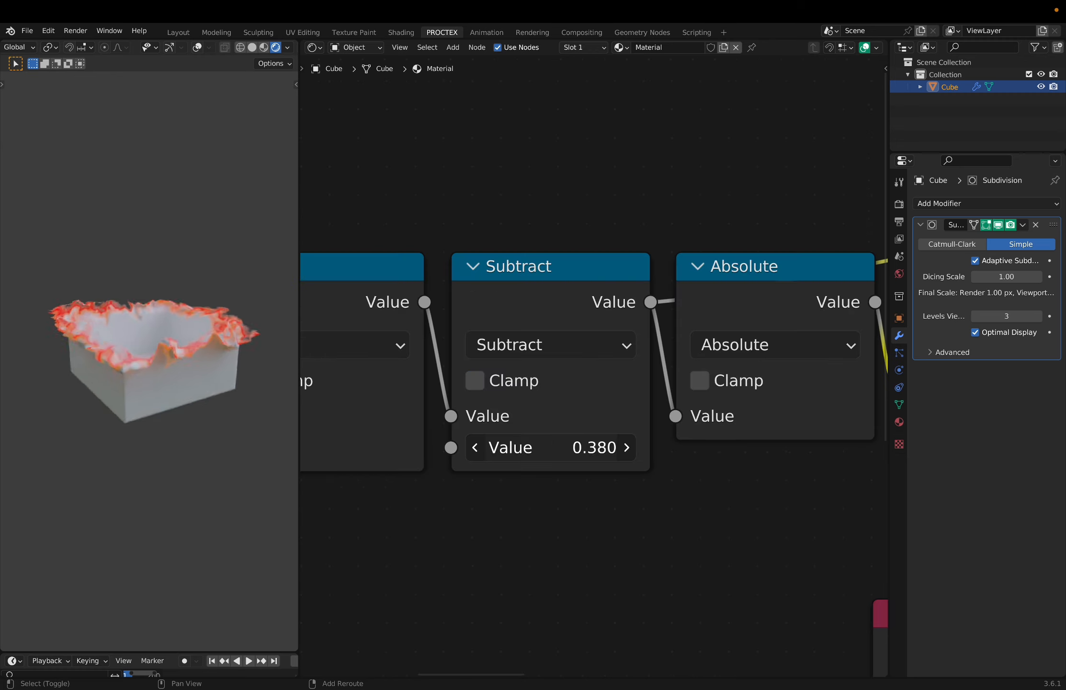
# - Try adjusting the value of the Subtract node before Absolute and the Vector Displacement node's scale
pyautogui.moveTo(551, 447)
pyautogui.mouseDown()
pyautogui.moveTo(527, 447)
pyautogui.moveTo(604, 447)
pyautogui.moveTo(527, 447)
pyautogui.moveTo(554, 445)
pyautogui.mouseUp()
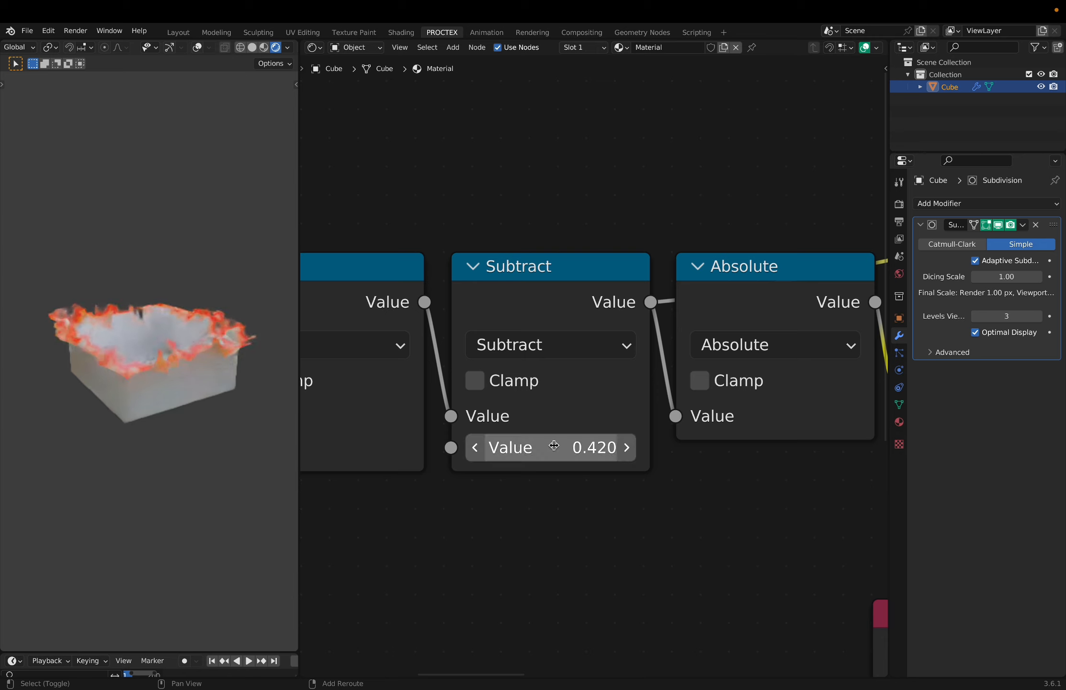
pyautogui.scroll(-9, 625, 517)
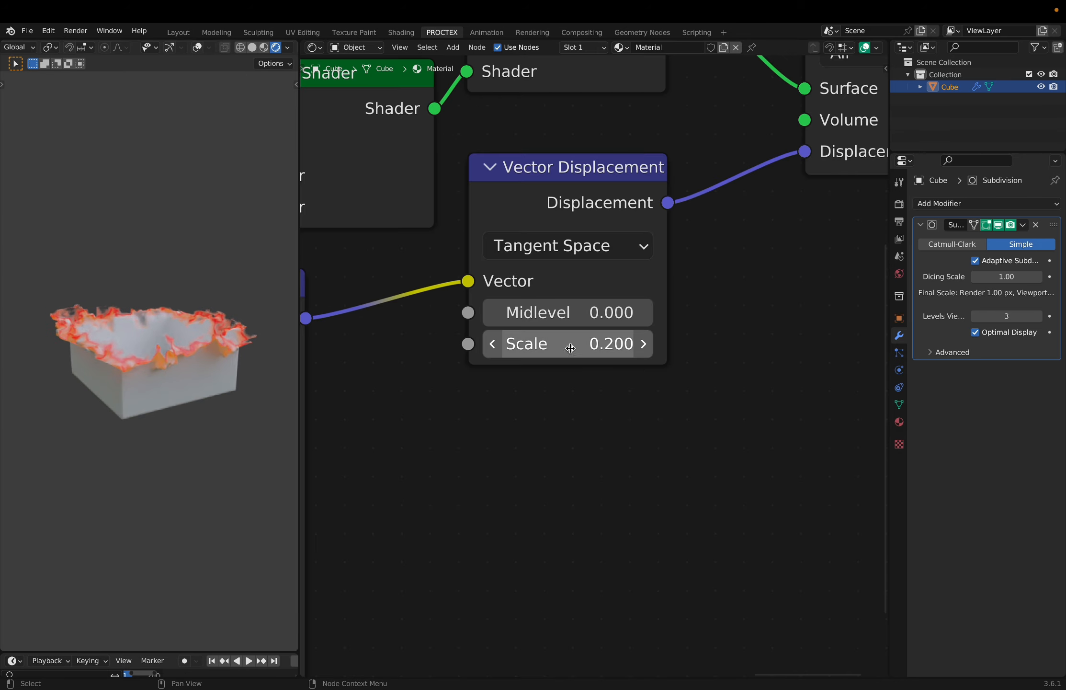
pyautogui.moveTo(570, 349)
pyautogui.mouseDown()
pyautogui.moveTo(618, 348)
pyautogui.moveTo(546, 348)
pyautogui.moveTo(591, 349)
pyautogui.mouseUp()
pyautogui.press('Home')
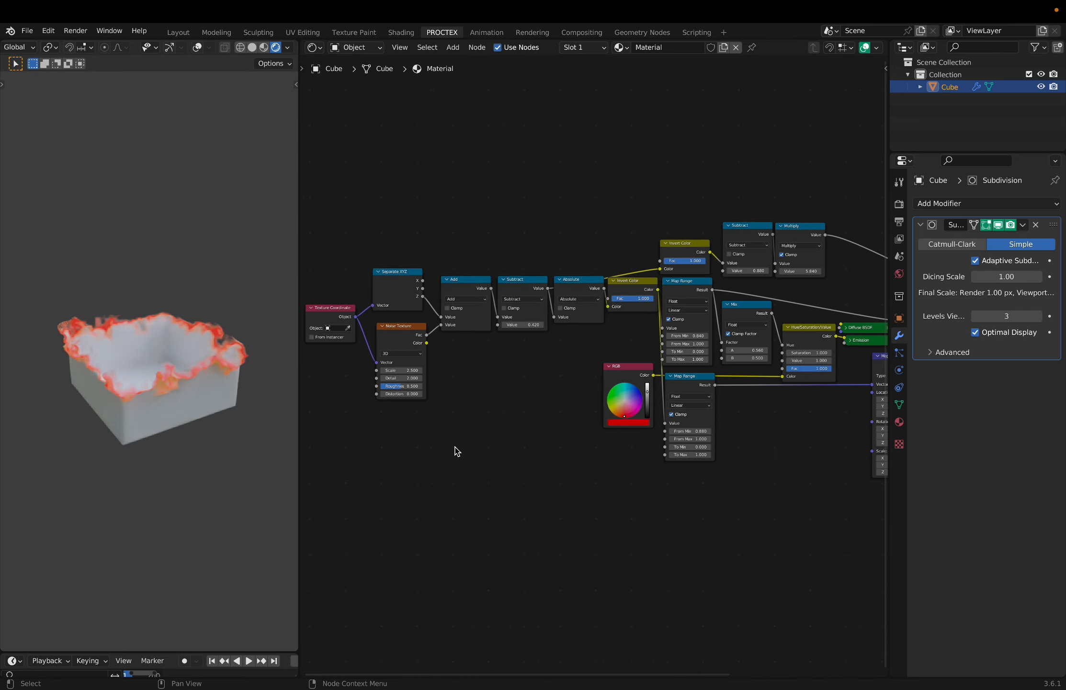
# - Try lower values on the Subtract node between Add and Absolute to move the dissolve edge
pyautogui.hscroll(-3, 455, 447)
pyautogui.scroll(8, 455, 446)
pyautogui.hscroll(5, 455, 446)
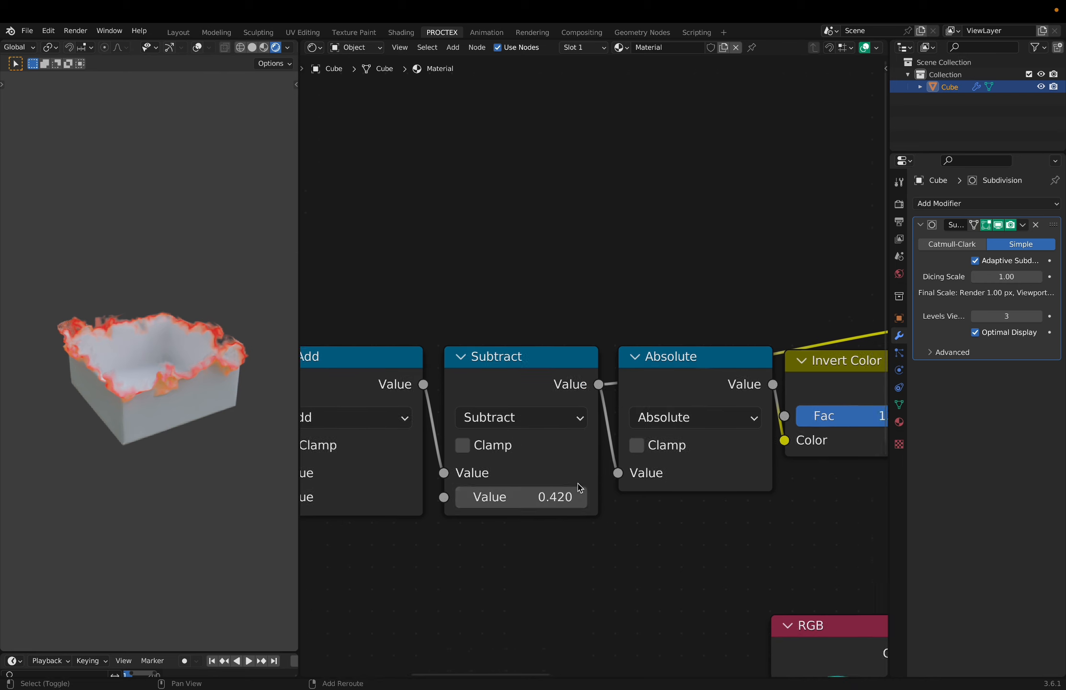
pyautogui.moveTo(536, 494)
pyautogui.mouseDown()
pyautogui.moveTo(582, 493)
pyautogui.moveTo(473, 494)
pyautogui.moveTo(521, 494)
pyautogui.mouseUp()
pyautogui.moveTo(522, 493); pyautogui.dragTo(501, 493)
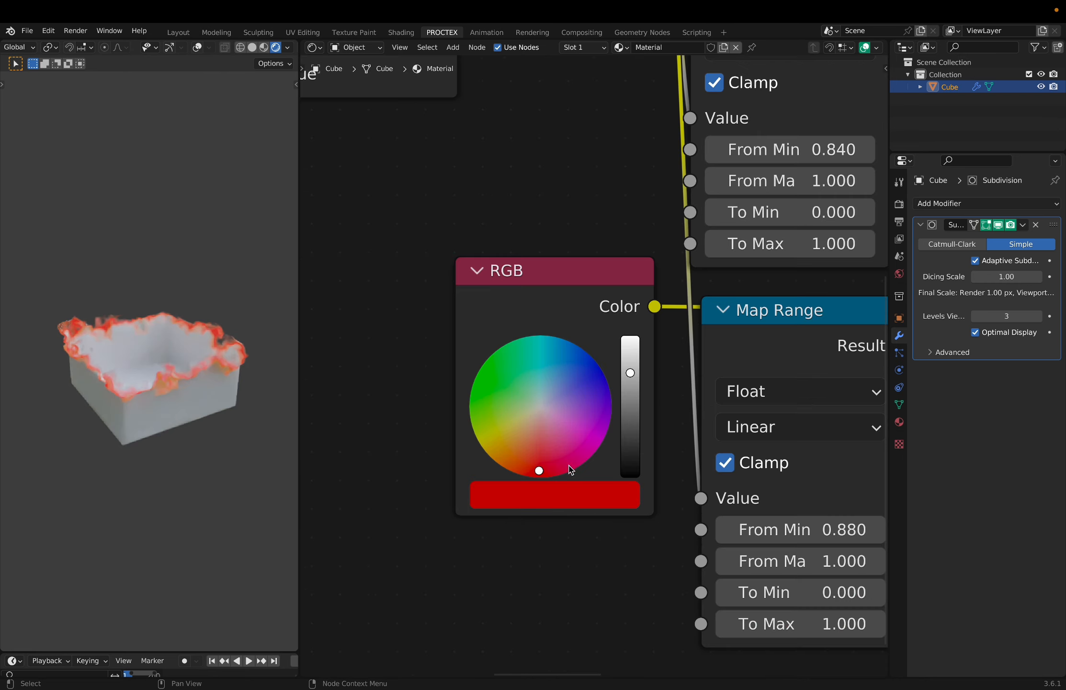
pyautogui.moveTo(570, 461); pyautogui.dragTo(540, 470)
# - Try connecting the RGB colour directly to the Emission colour, bypassing the Hue/Saturation/Value node, and inspect the cube's edge up close
pyautogui.scroll(-1, 570, 452)
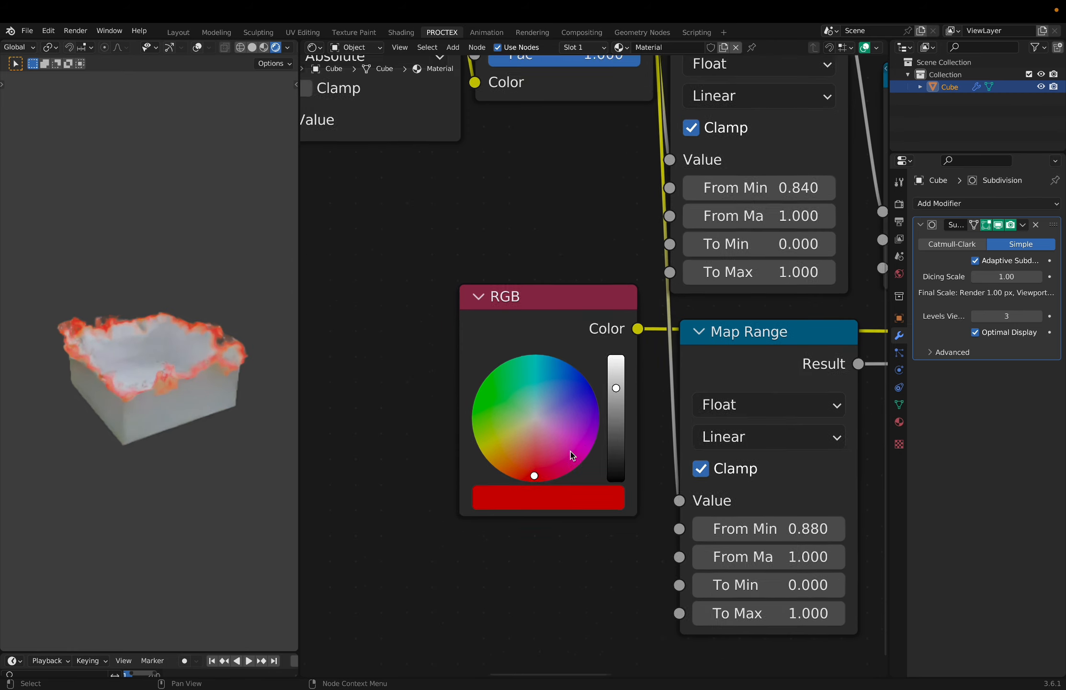
pyautogui.scroll(-2, 570, 452)
pyautogui.moveTo(574, 287); pyautogui.dragTo(572, 286)
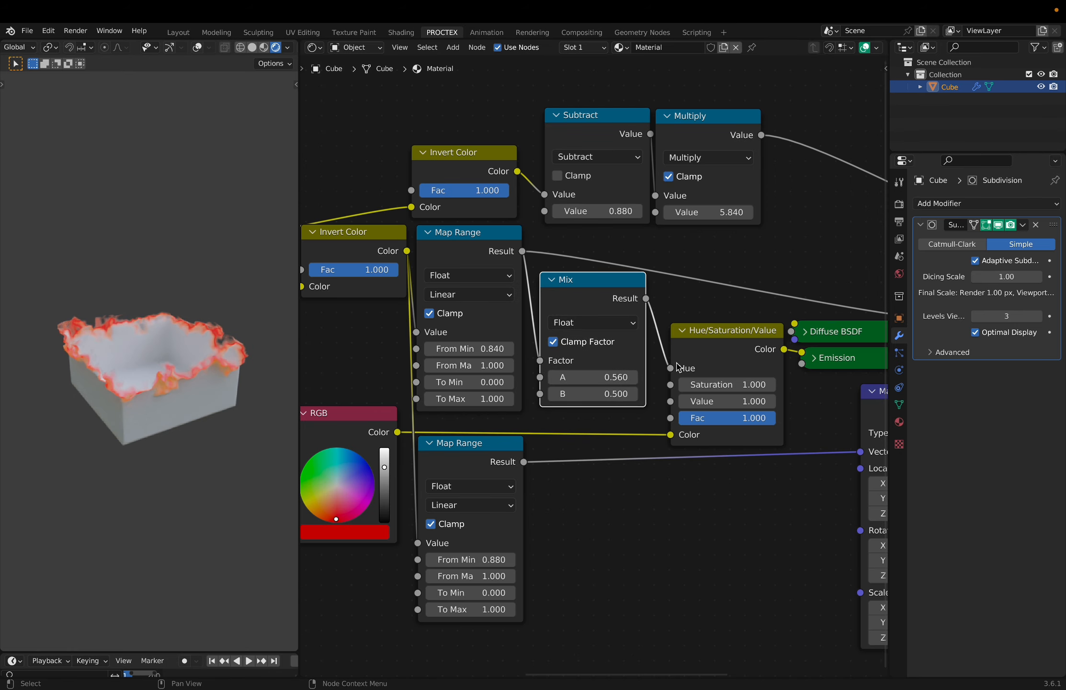
pyautogui.click(662, 360)
pyautogui.scroll(-1, 661, 361)
pyautogui.moveTo(381, 413); pyautogui.dragTo(786, 340)
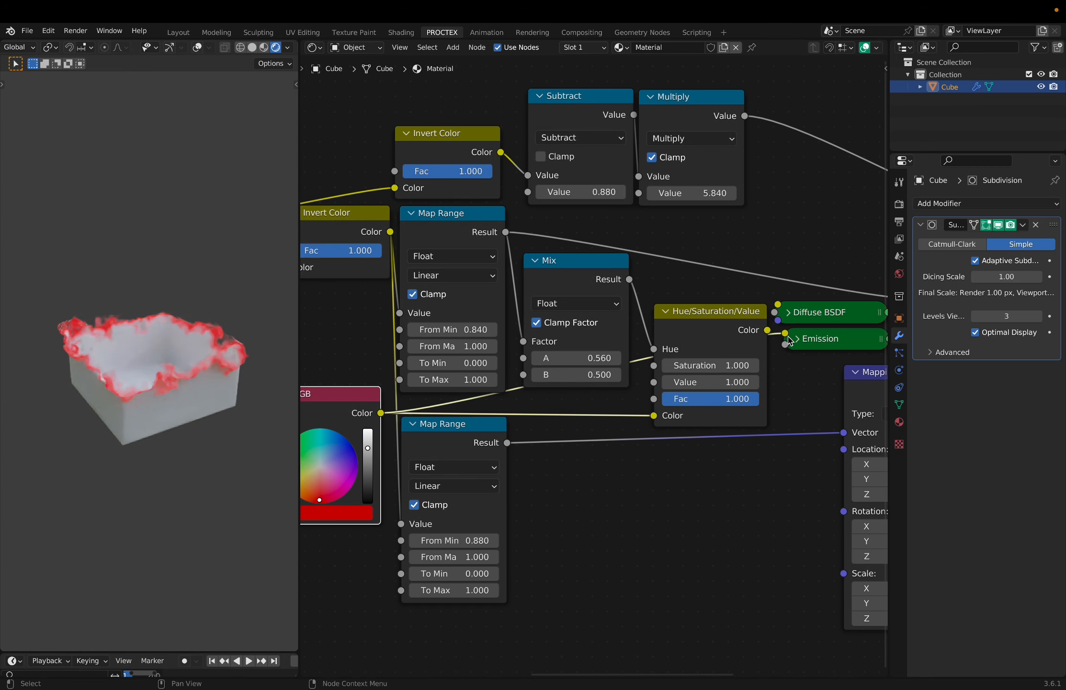
pyautogui.scroll(3, 190, 457)
pyautogui.press('c')
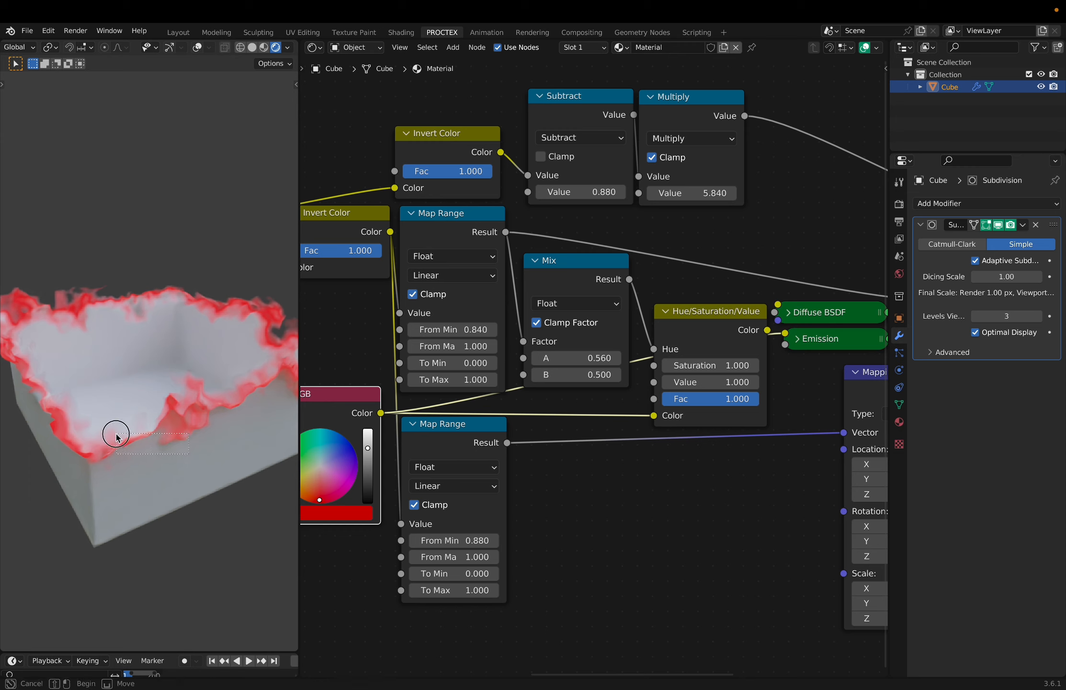
pyautogui.press('Escape')
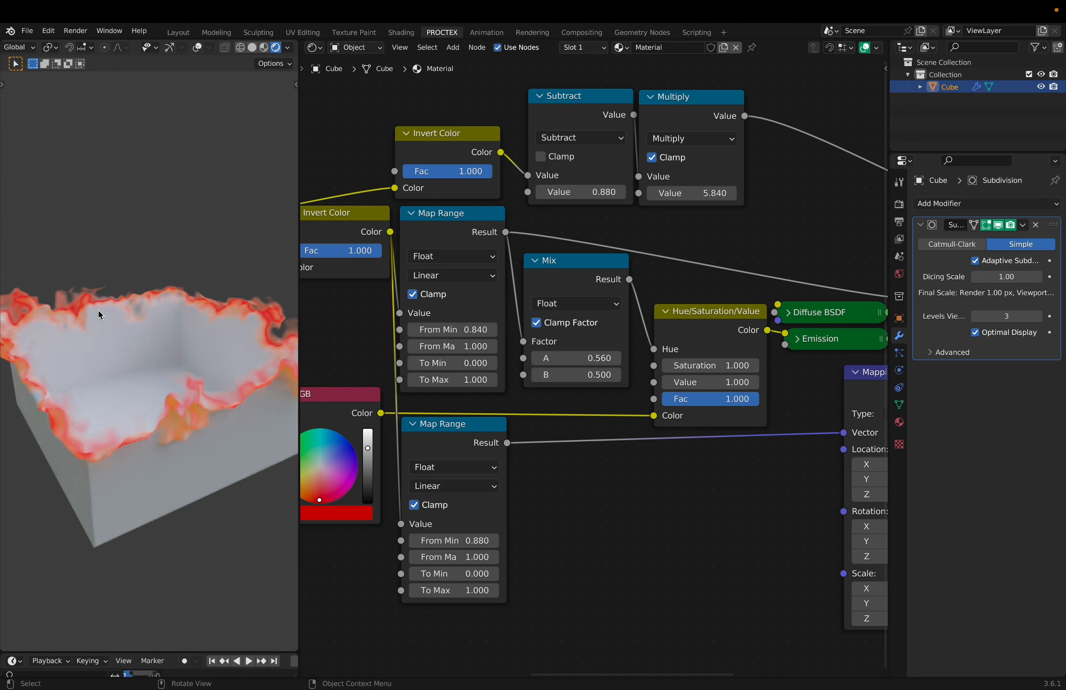
# - Set the Noise Texture to scale 2.420, detail 5.760 and roughness 0.536, keeping distortion at 0.000
pyautogui.scroll(-3, 449, 326)
pyautogui.moveTo(449, 326); pyautogui.dragTo(564, 381, button='middle')
pyautogui.scroll(10, 565, 381)
pyautogui.keyDown('shift'); pyautogui.moveTo(565, 381); pyautogui.dragTo(599, 468); pyautogui.keyUp('shift')
pyautogui.keyDown('shift'); pyautogui.moveTo(501, 468); pyautogui.dragTo(519, 468); pyautogui.keyUp('shift')
pyautogui.hotkey('ctrl', 'z')
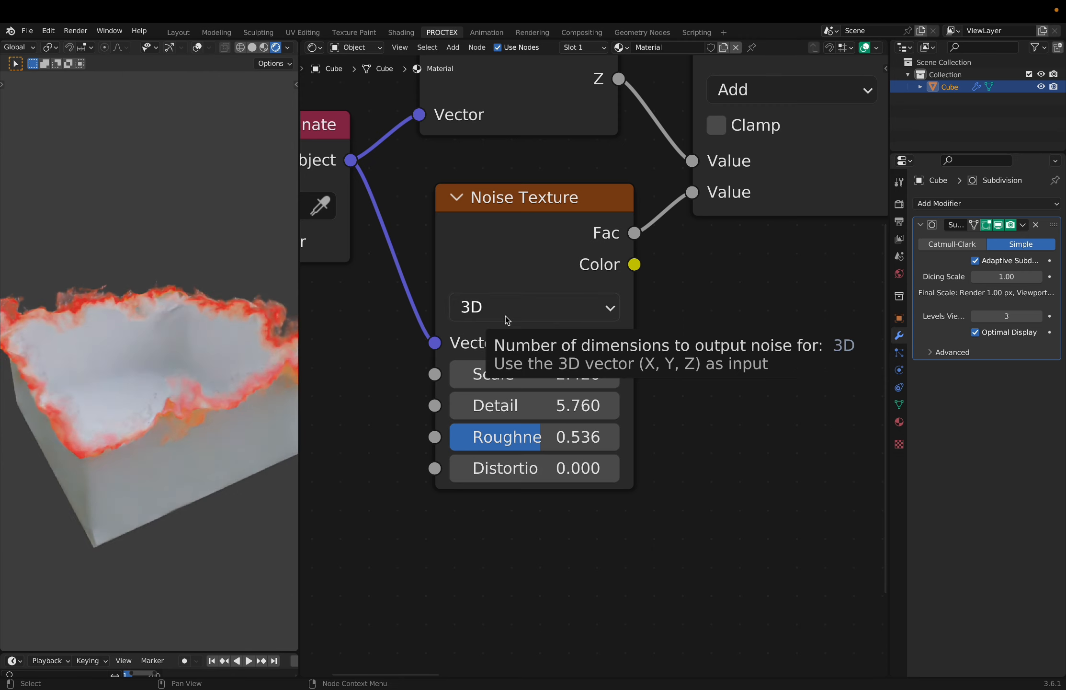
# - Switch the Noise Texture to 4D, drive its W value with #frame/70 and preview the animation
pyautogui.click(508, 320)
pyautogui.press('4')
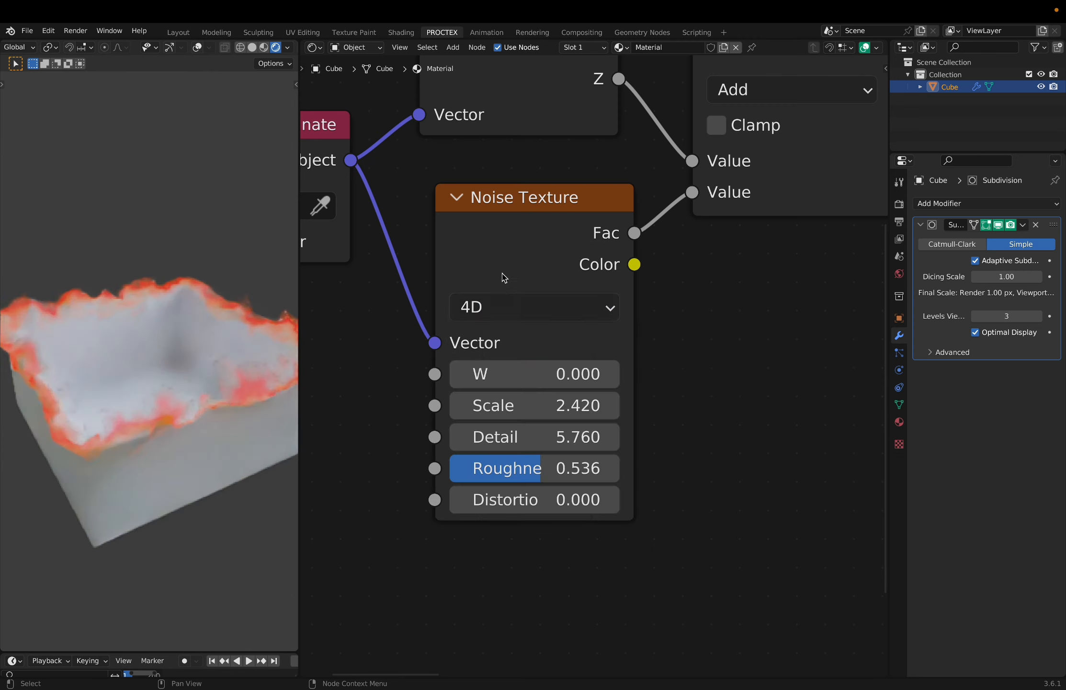
pyautogui.click(537, 380)
pyautogui.write('#frame/')
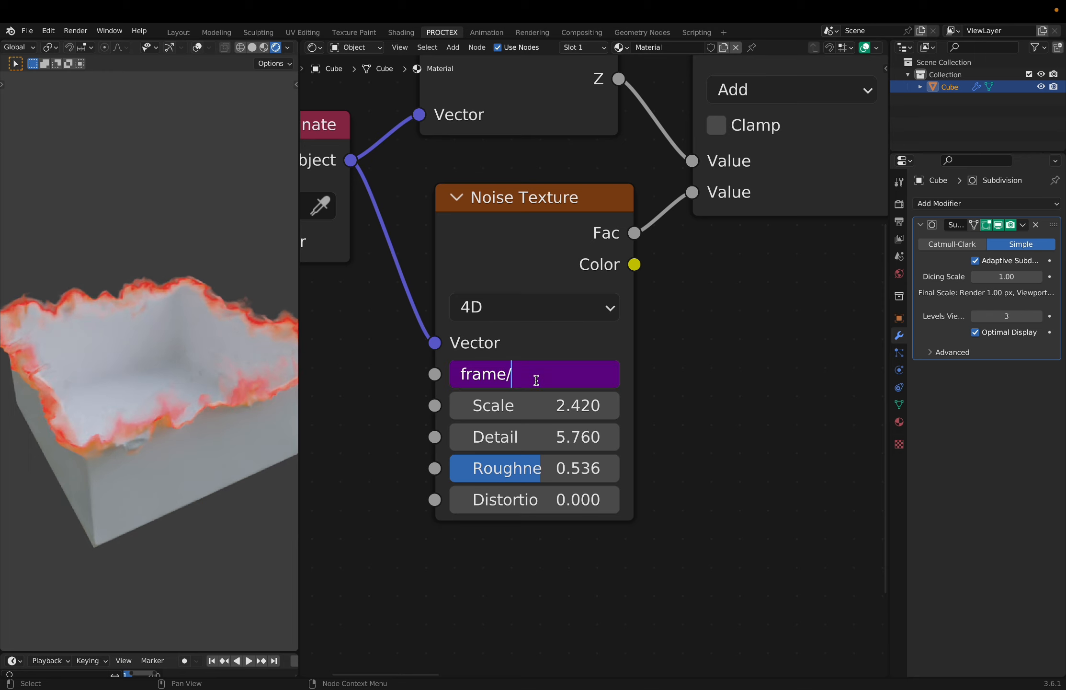
pyautogui.write('70')
pyautogui.press('Return')
pyautogui.press('space')
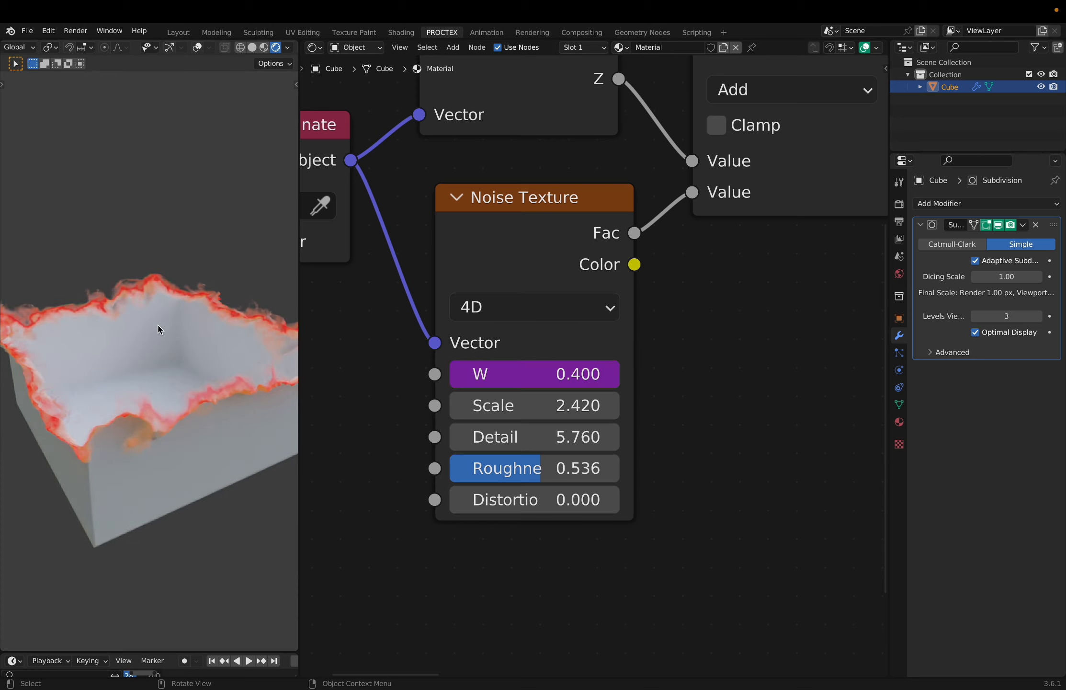
# - Try a green edge glow by changing the RGB node's colour
pyautogui.keyDown('ctrl'); pyautogui.scroll(-2, 288, 344); pyautogui.keyUp('ctrl')
pyautogui.keyDown('ctrl'); pyautogui.scroll(-6, 510, 482); pyautogui.keyUp('ctrl')
pyautogui.hscroll(8, 509, 481)
pyautogui.keyDown('ctrl'); pyautogui.scroll(6, 510, 481); pyautogui.keyUp('ctrl')
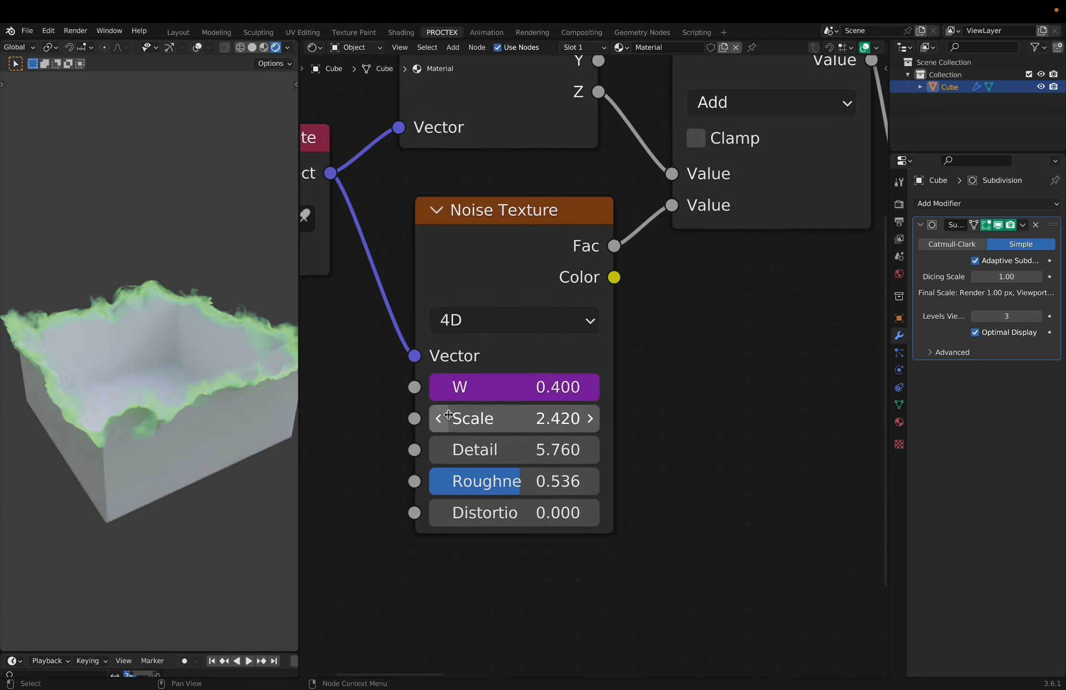
# - Try raising the value of the Subtract node after Add to shift the burning edge along the cube
pyautogui.hscroll(8, 449, 414)
pyautogui.scroll(3, 448, 414)
pyautogui.hscroll(3, 449, 414)
pyautogui.scroll(1, 449, 414)
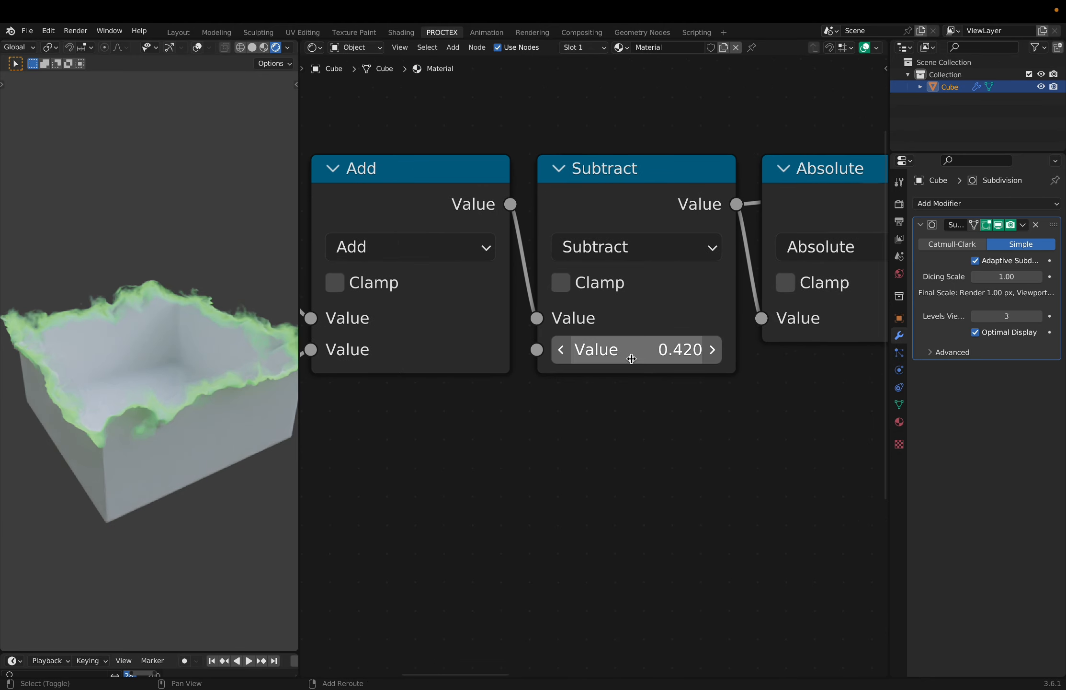
pyautogui.moveTo(628, 350); pyautogui.dragTo(817, 350)
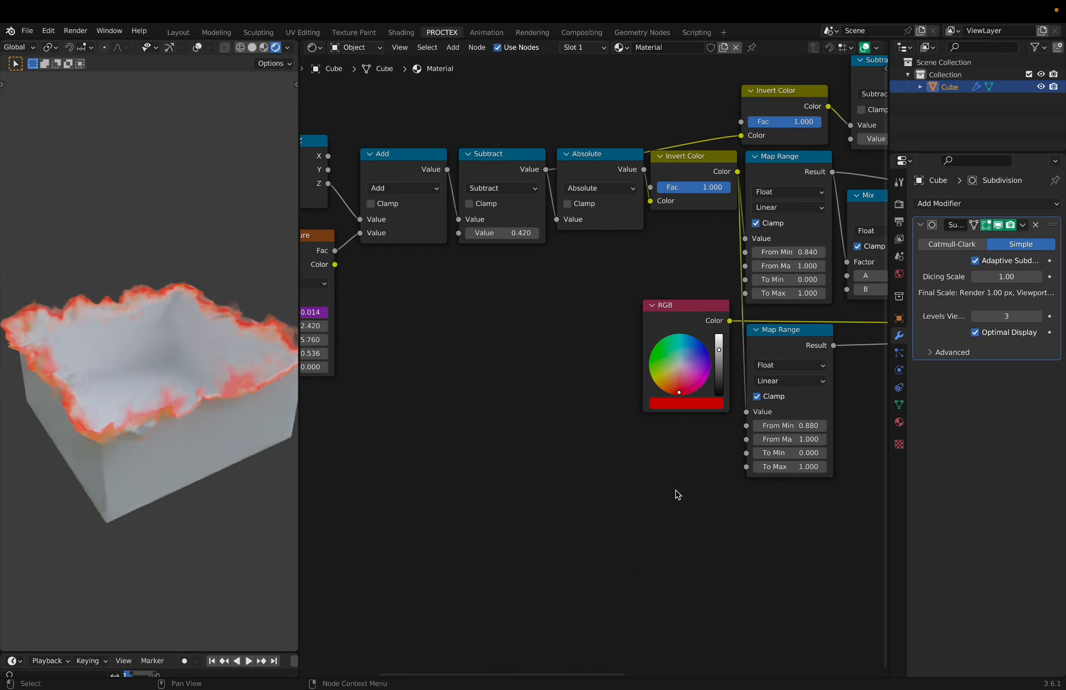
pyautogui.hscroll(-6, 681, 493)
pyautogui.scroll(3, 681, 493)
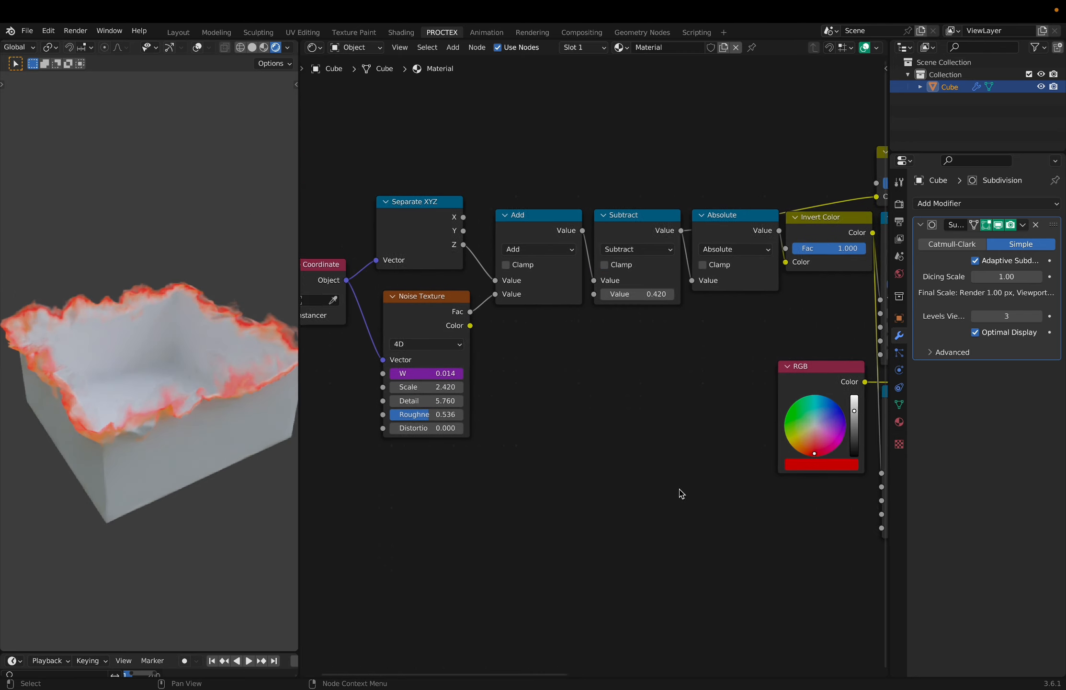
# - Try connecting Separate XYZ's Y output and its X output in place of Z to the Add node's first value
pyautogui.scroll(5, 683, 494)
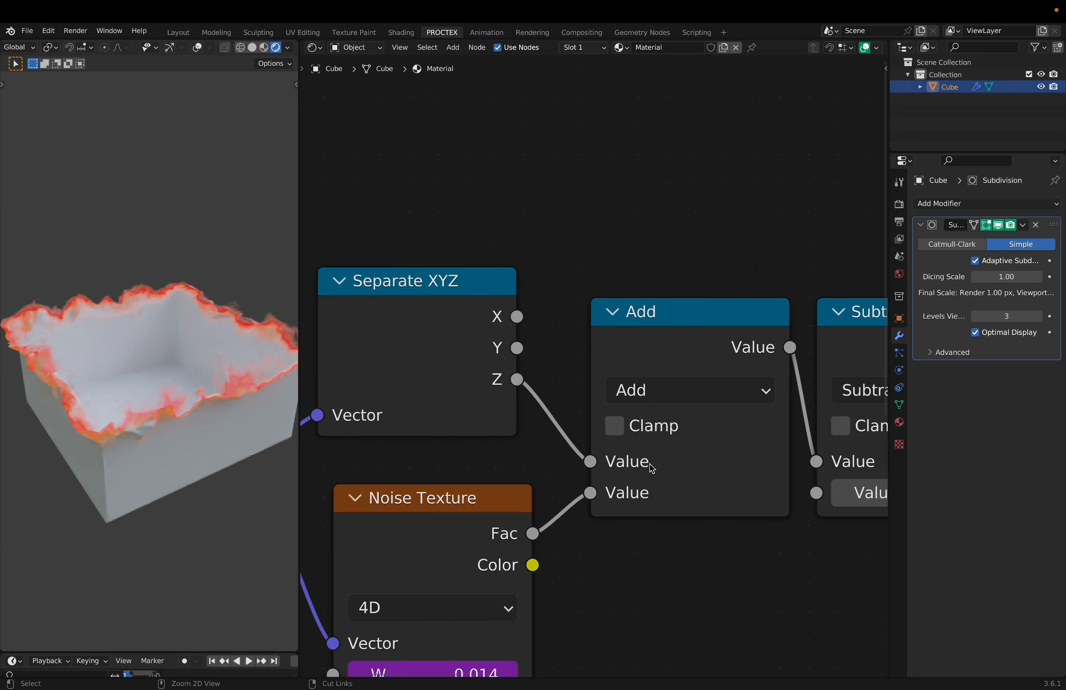
pyautogui.moveTo(518, 348); pyautogui.dragTo(566, 392)
pyautogui.moveTo(604, 464); pyautogui.dragTo(592, 461)
pyautogui.moveTo(518, 316); pyautogui.dragTo(585, 457)
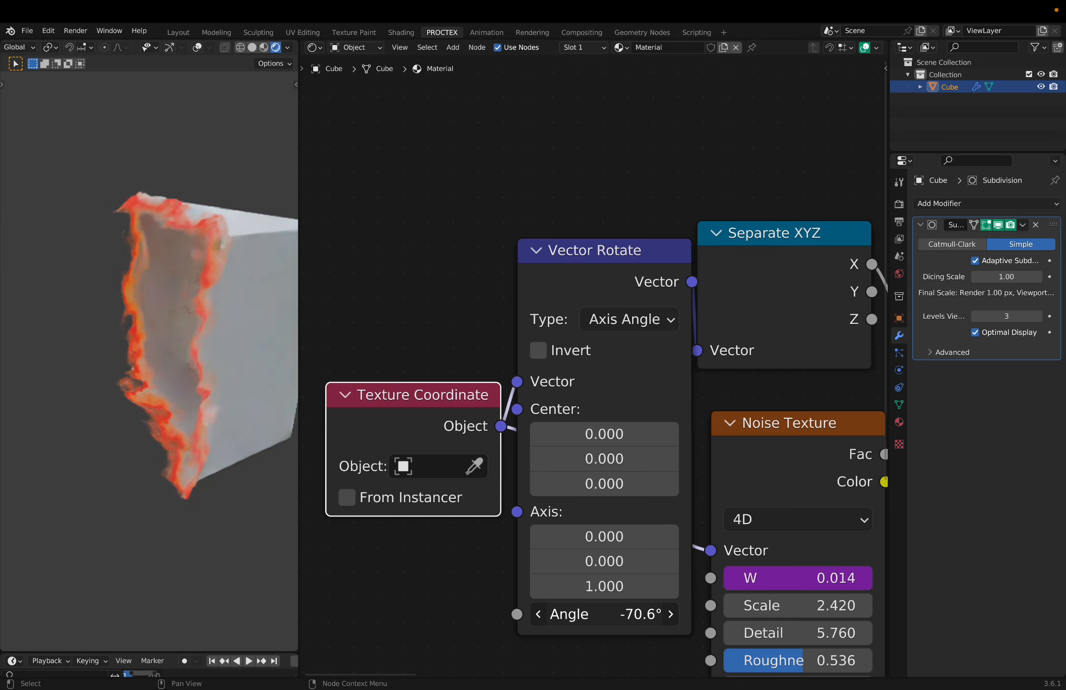
# - Try rotating the dissolve direction to about -68.2° with a Vector Rotate node between Texture Coordinate and Separate XYZ
pyautogui.moveTo(604, 614)
pyautogui.mouseDown()
pyautogui.moveTo(567, 613)
pyautogui.moveTo(626, 614)
pyautogui.mouseUp()
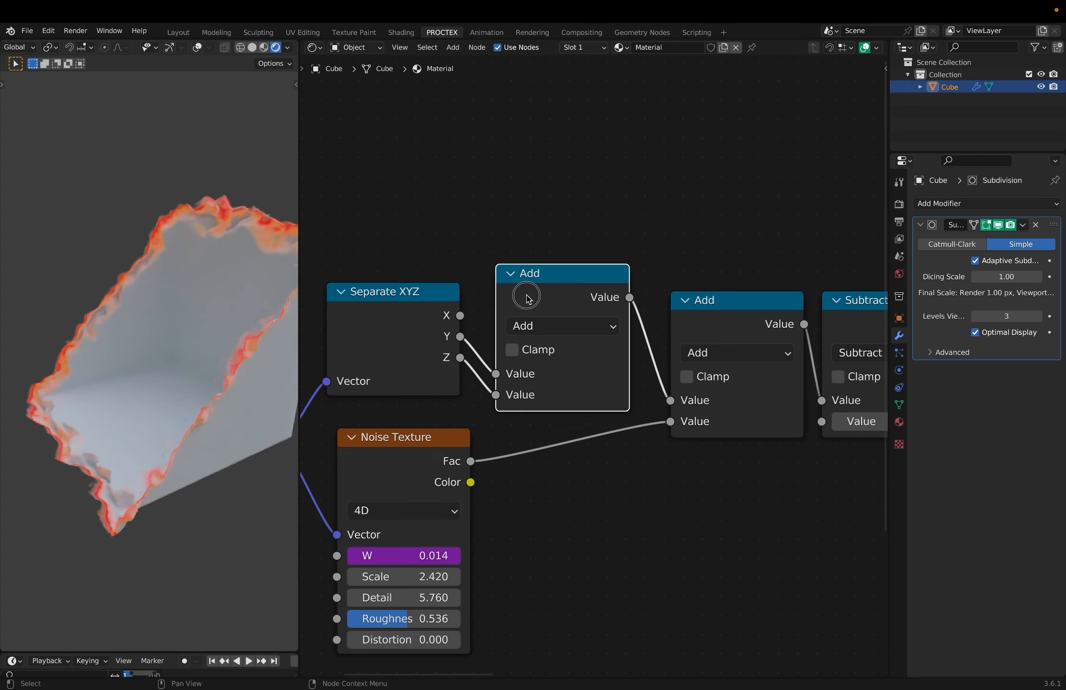
pyautogui.moveTo(528, 298)
pyautogui.mouseDown()
pyautogui.moveTo(509, 288)
pyautogui.moveTo(524, 299)
pyautogui.mouseUp()
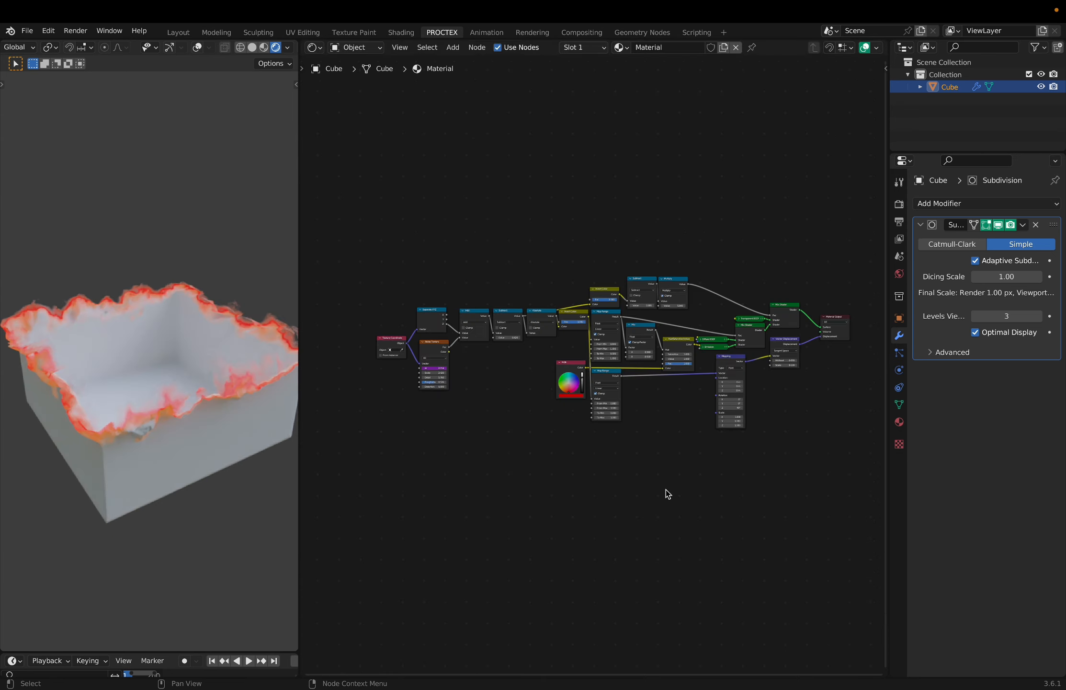
pyautogui.moveTo(229, 454); pyautogui.dragTo(78, 432, button='middle')
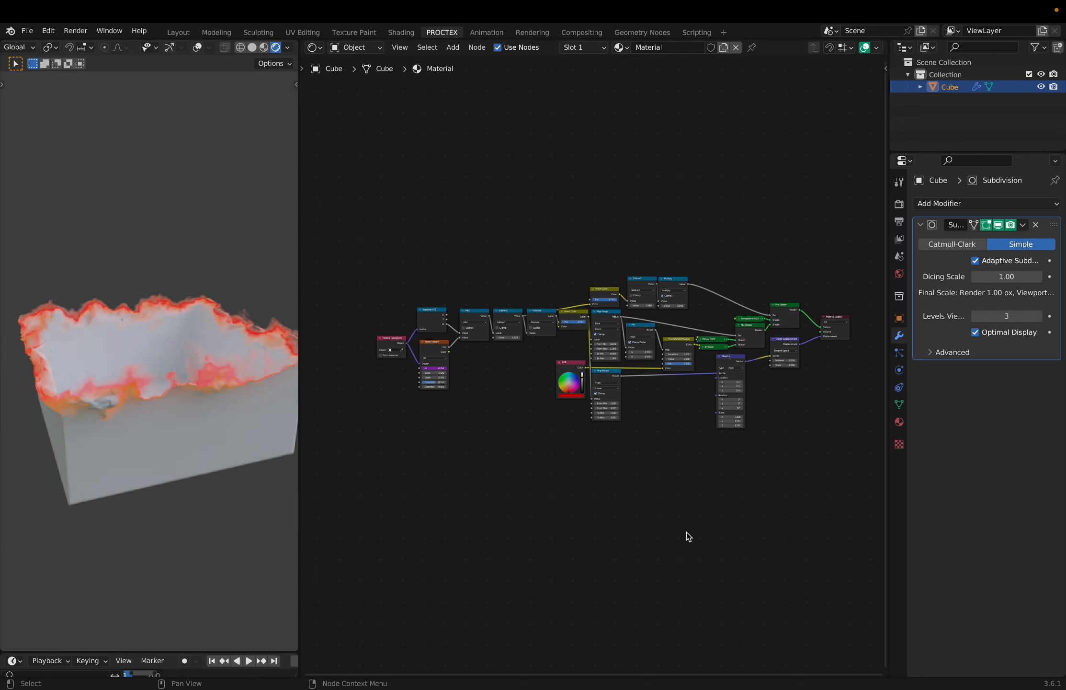